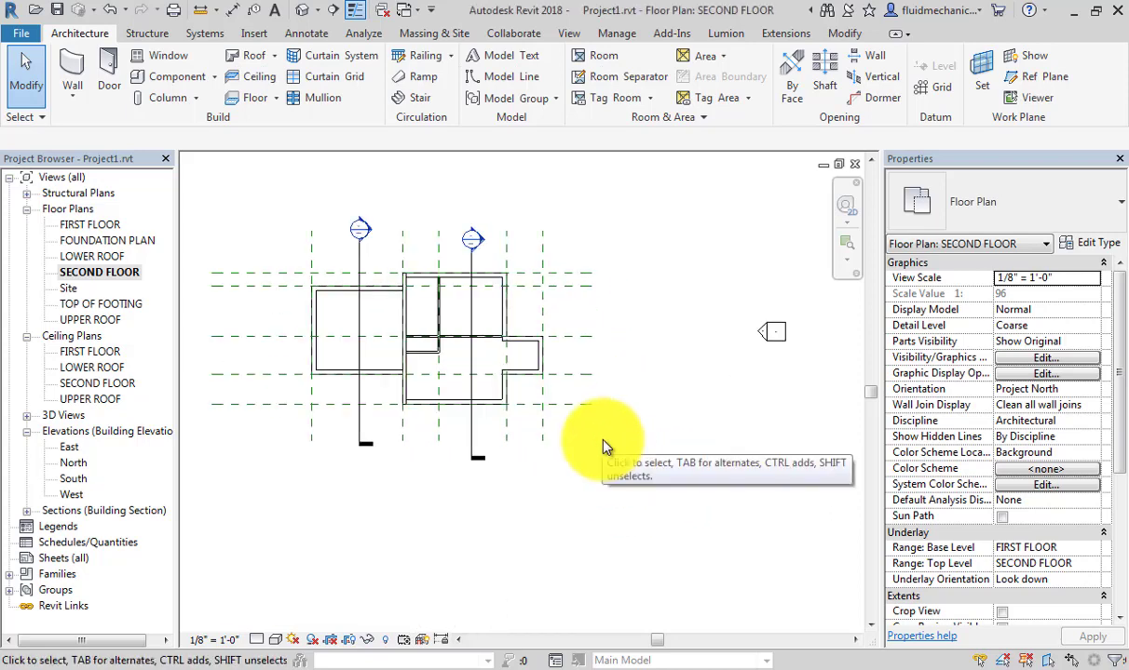
Step: Scroll through the PDF tutorial to review the floor instructions
left_click(398, 662)
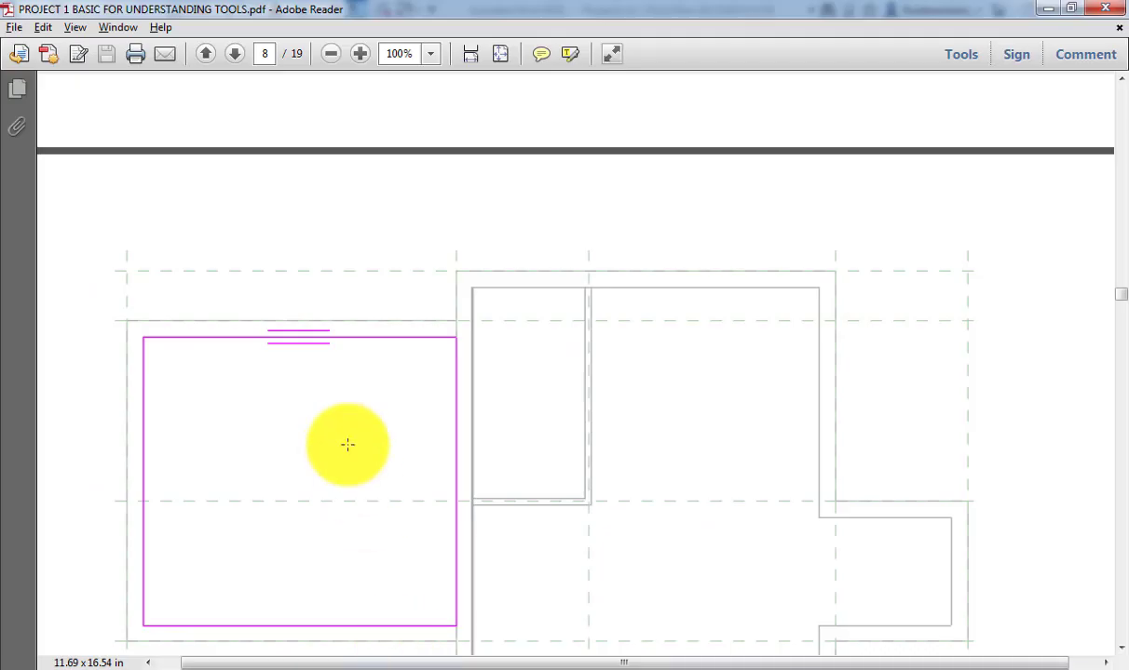
scroll(329, 354, "up", 10)
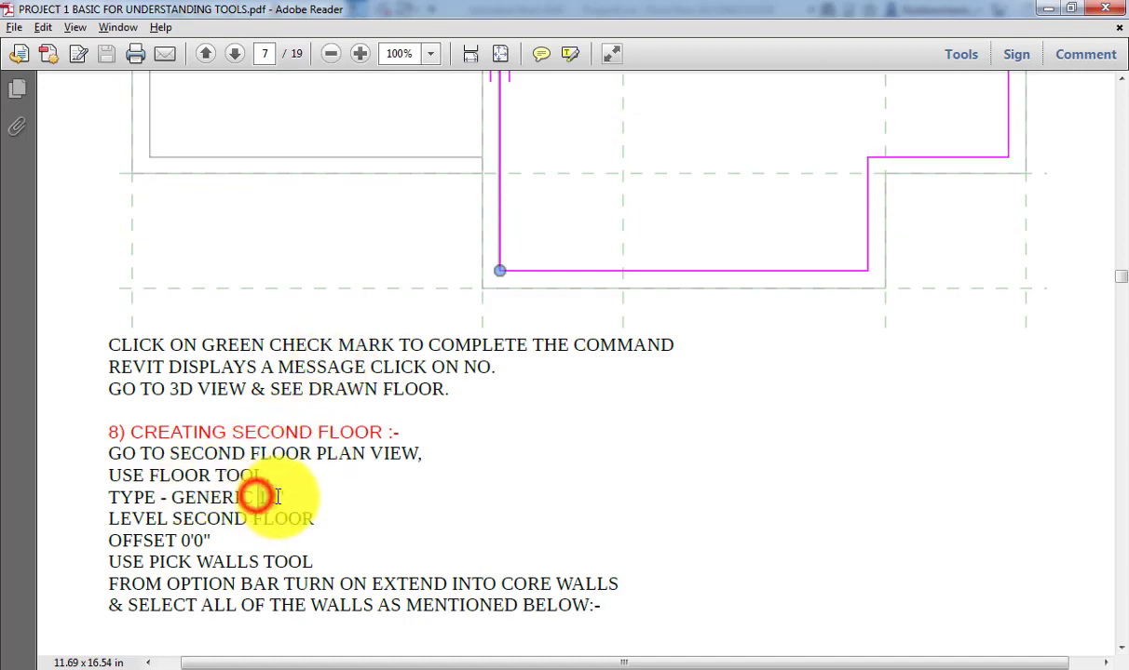
scroll(274, 498, "down", 5)
left_click_drag(158, 329, 244, 329)
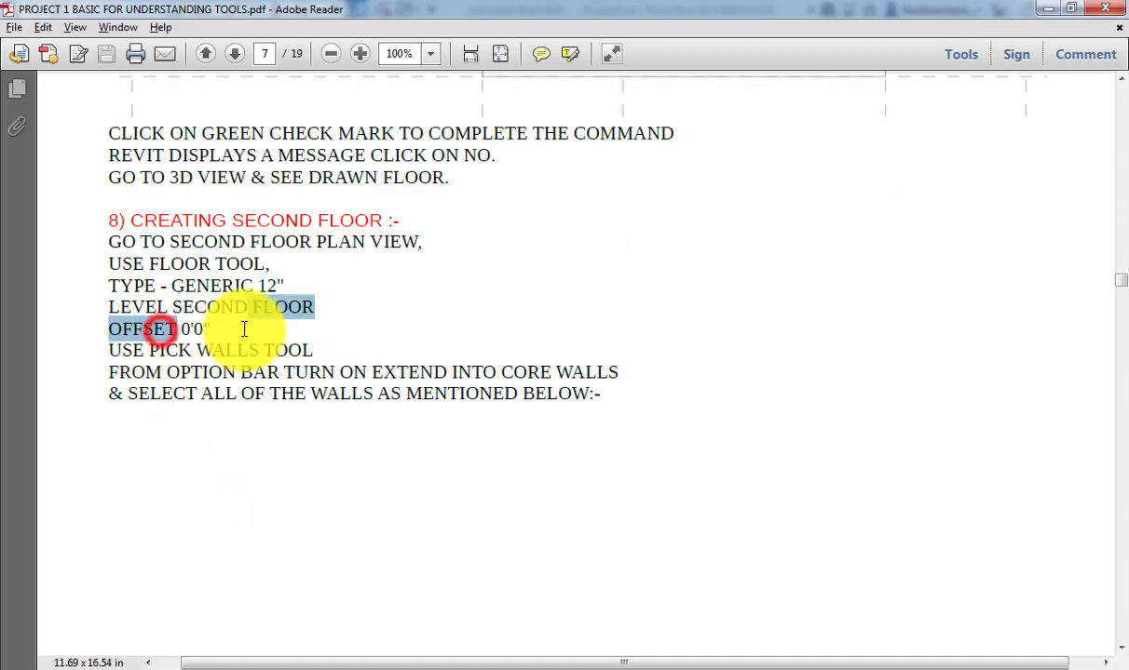
scroll(400, 484, "down", 15)
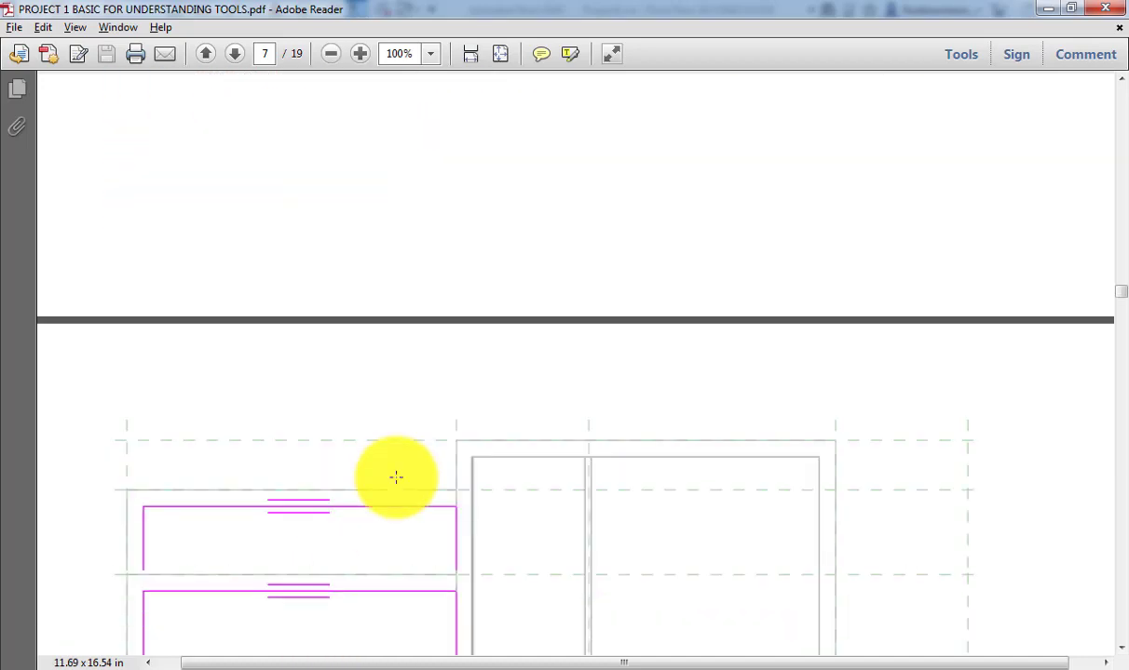
scroll(358, 453, "down", 1)
Step: Start a new floor on the SECOND FLOOR plan and save the project when prompted
left_click(529, 667)
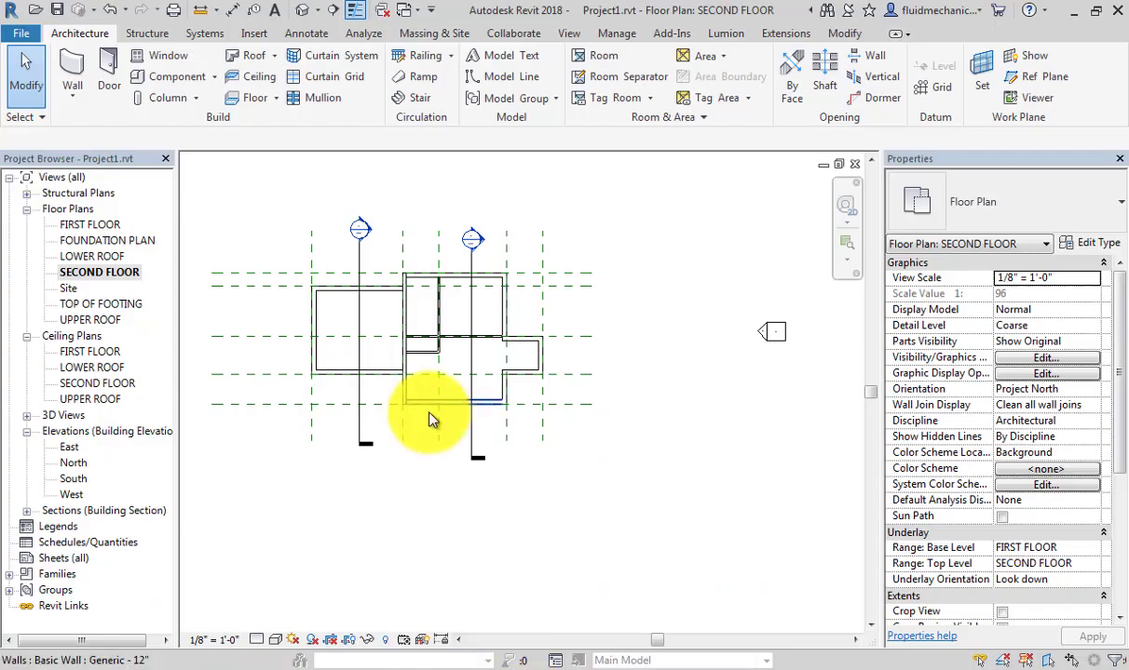
left_click(79, 276)
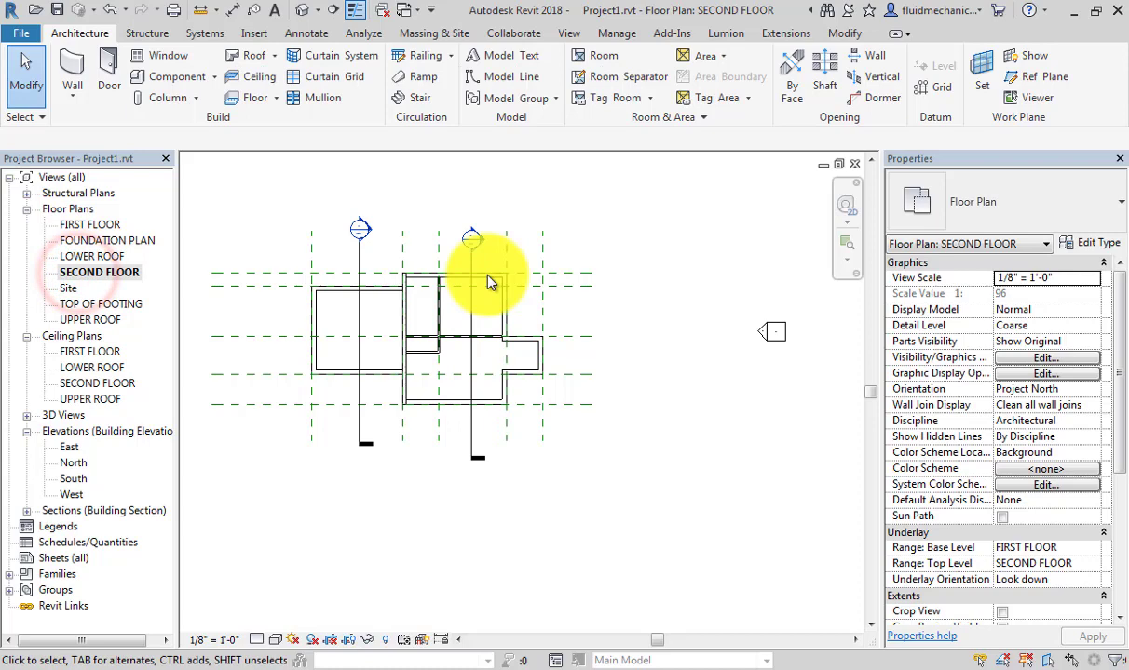
left_click(266, 93)
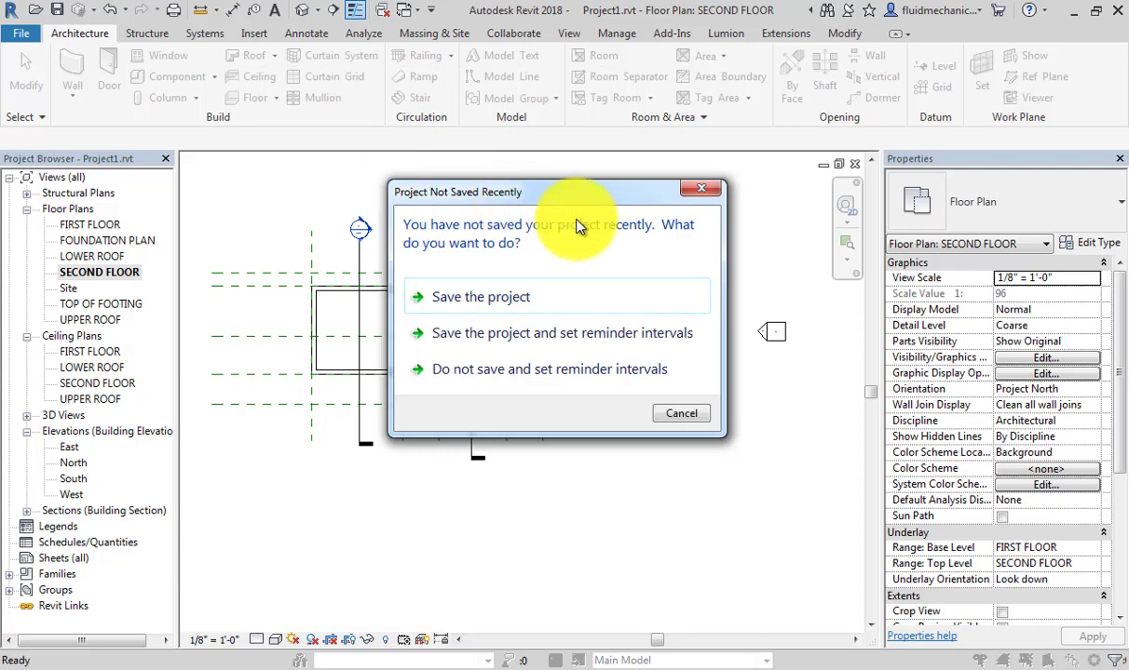
left_click(517, 303)
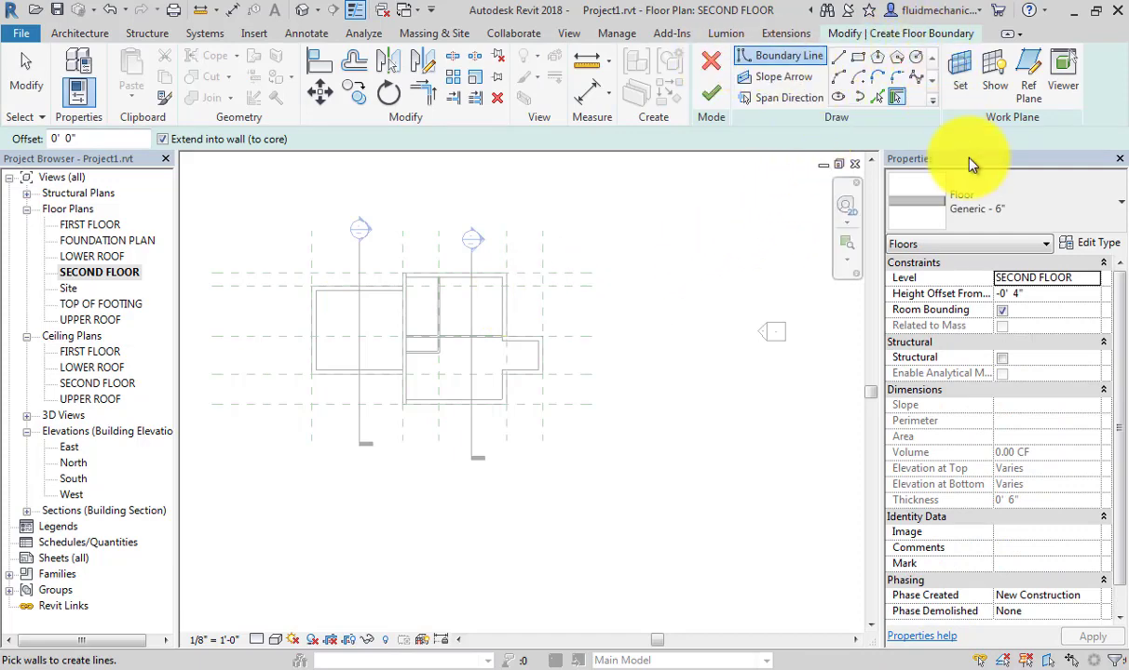
Step: Switch the floor type to Generic - 12" and pick the left room's top and right walls
left_click(994, 189)
left_click(990, 331)
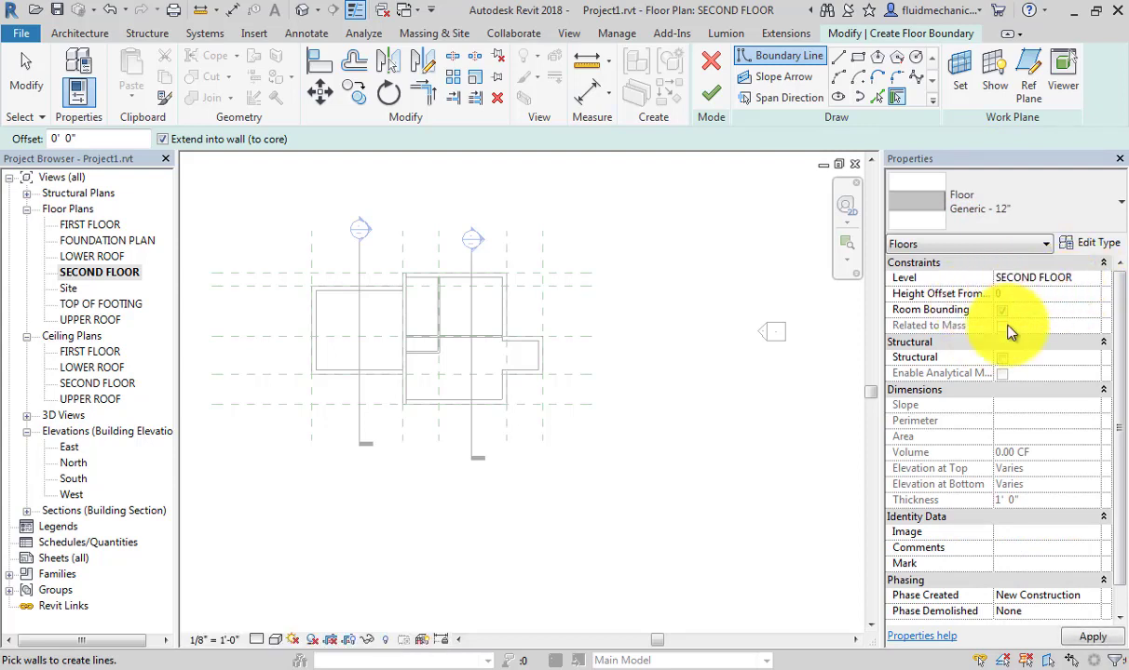
scroll(403, 307, "up", 4)
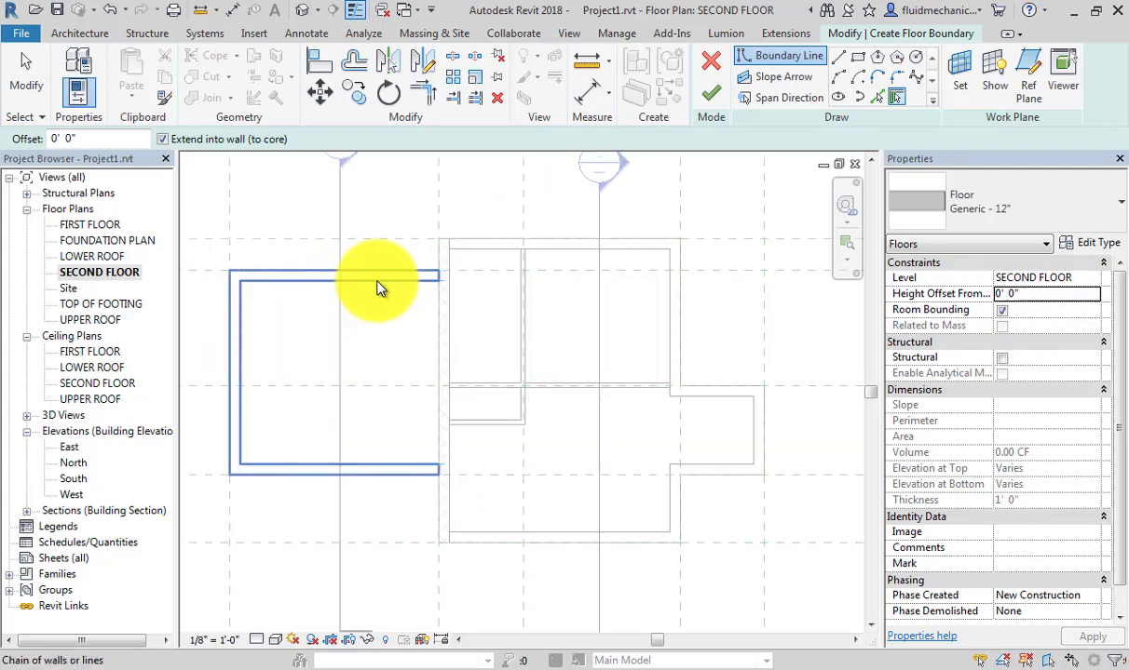
left_click(376, 283)
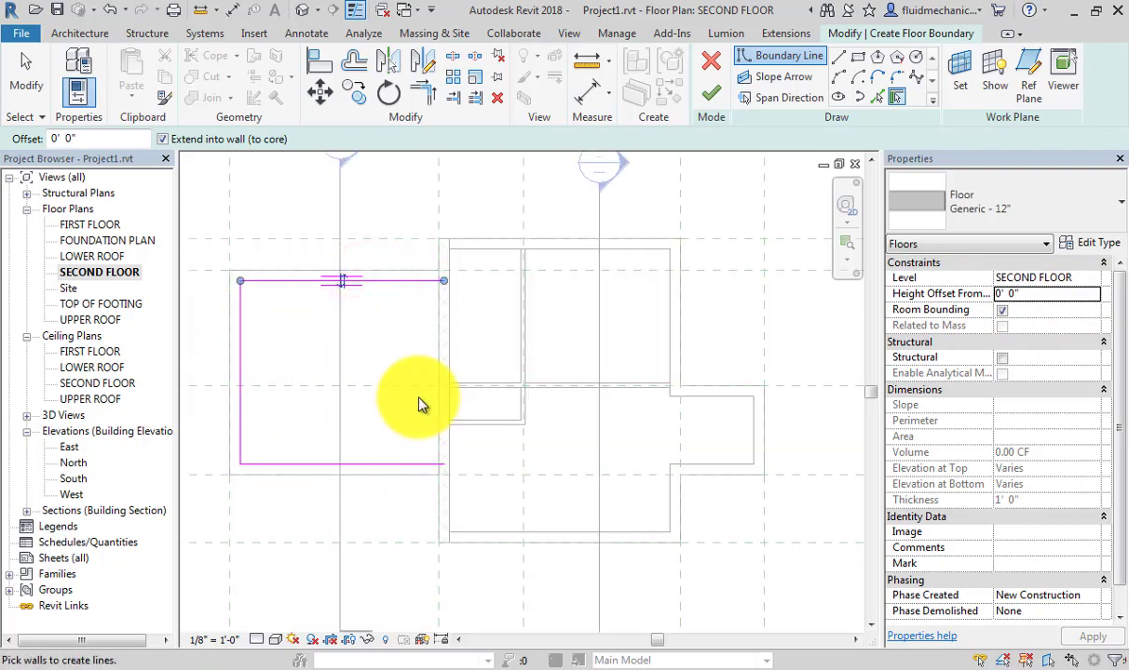
left_click(438, 352)
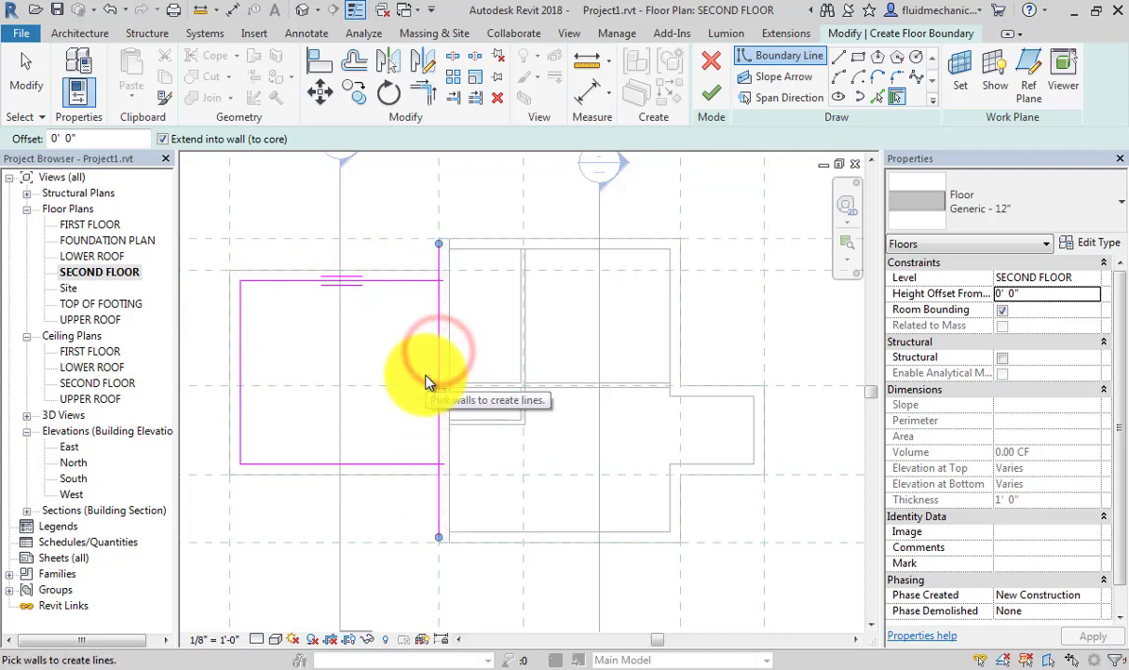
Step: Trim the boundary corners closed with TR and finish the floor sketch
key("t")
key("r")
left_click(440, 300)
left_click(430, 280)
left_click(440, 308)
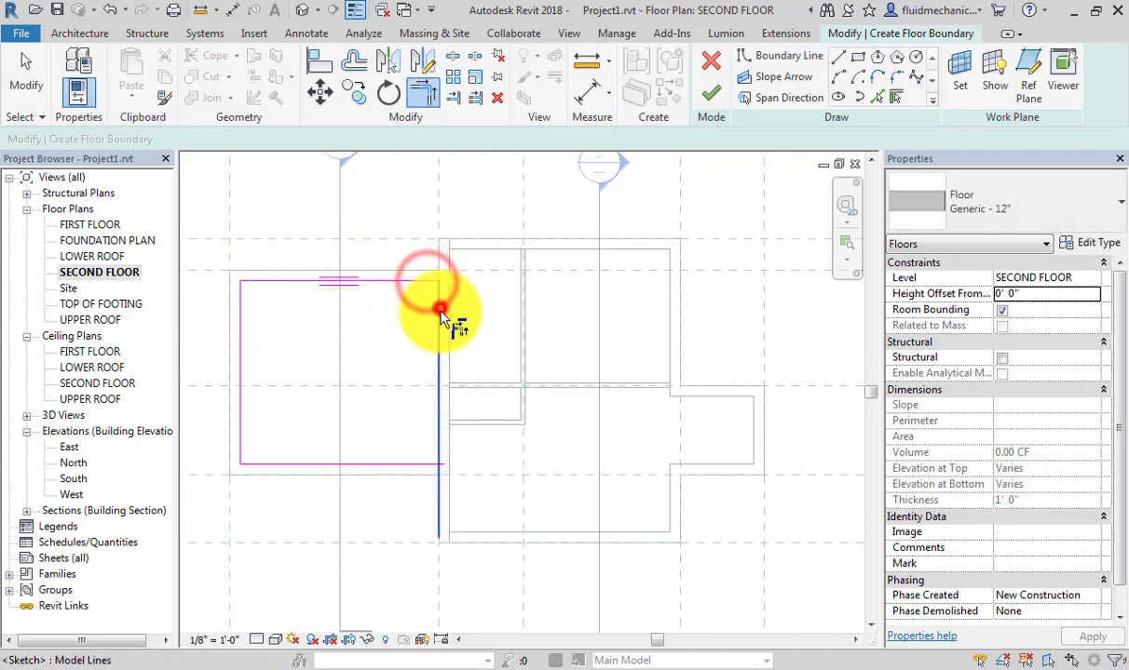
left_click(416, 464)
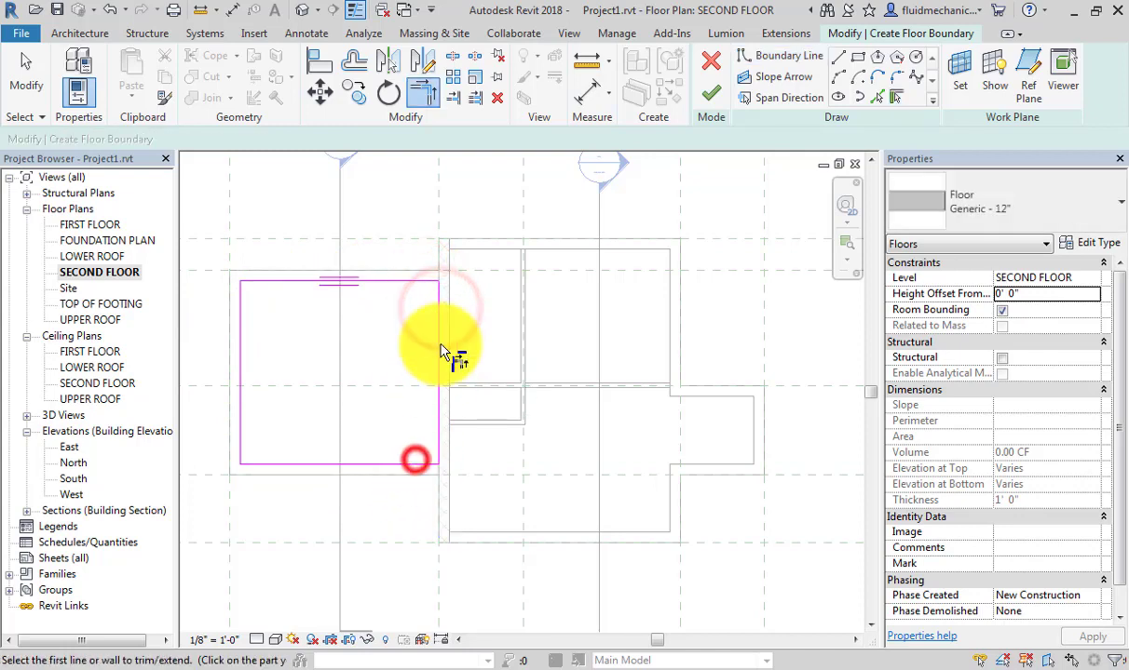
left_click(705, 97)
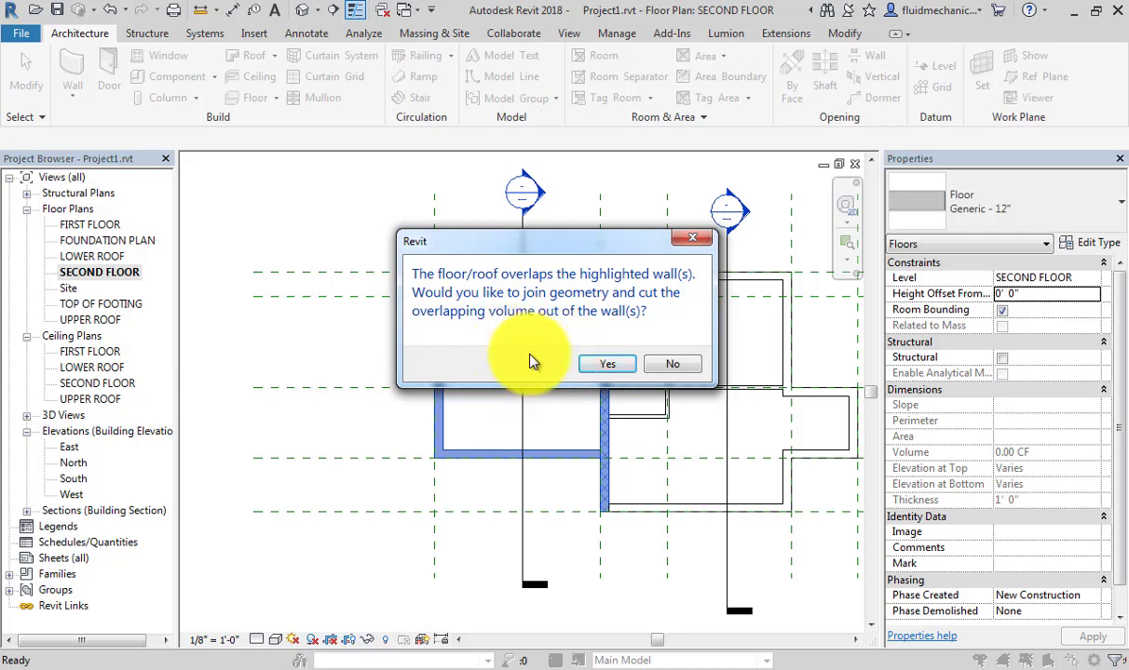
Step: Join the floor with the overlapping walls and inspect it zoomed in Section 1
left_click(594, 365)
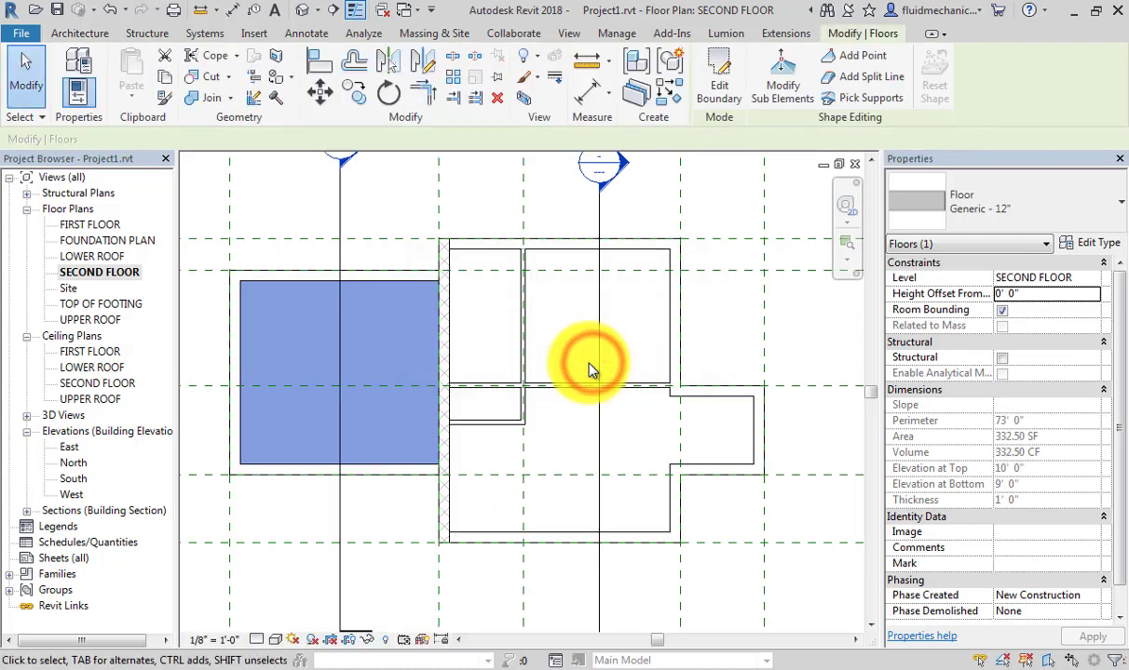
scroll(466, 410, "down", 3)
left_click(340, 534)
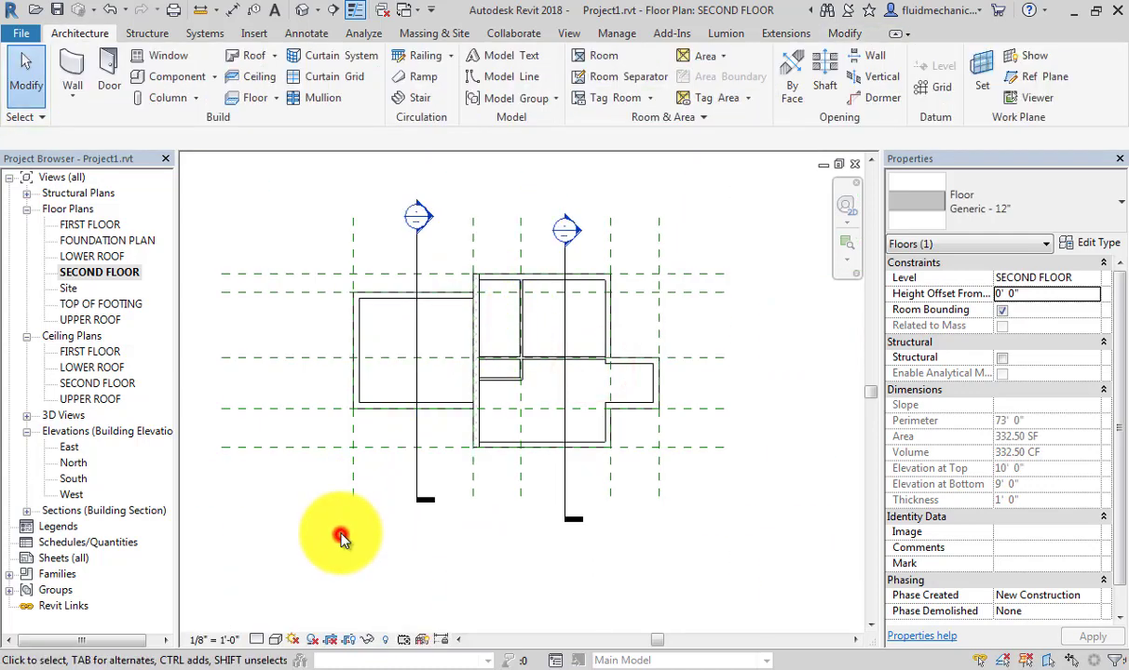
double_click(433, 228)
scroll(445, 549, "up", 10)
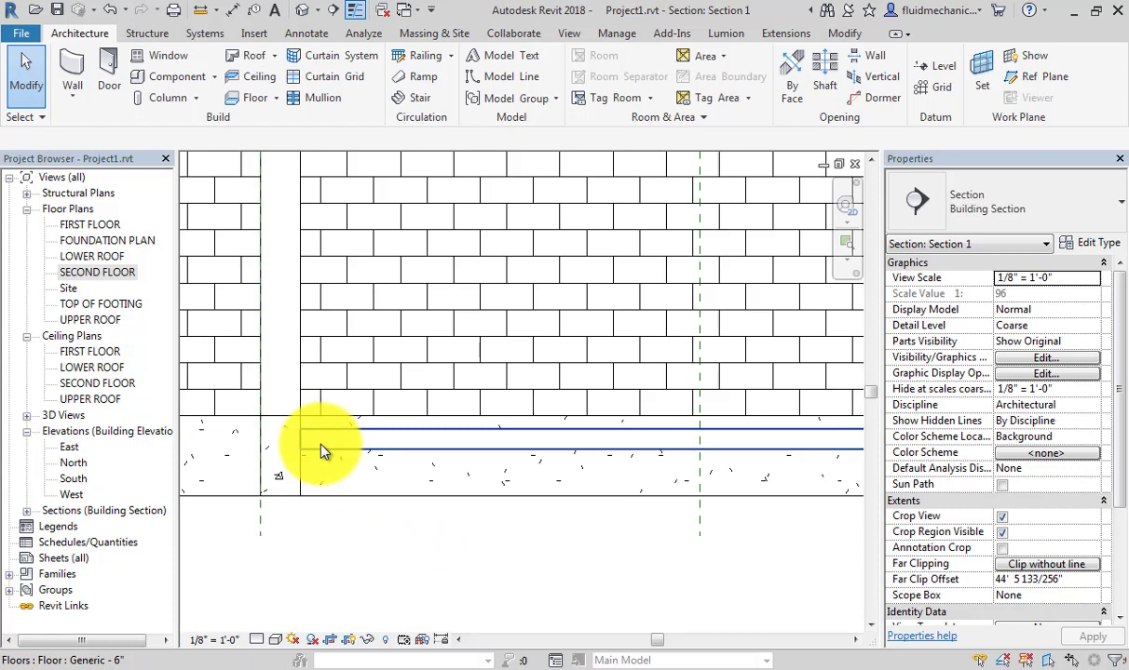
scroll(335, 428, "up", 5)
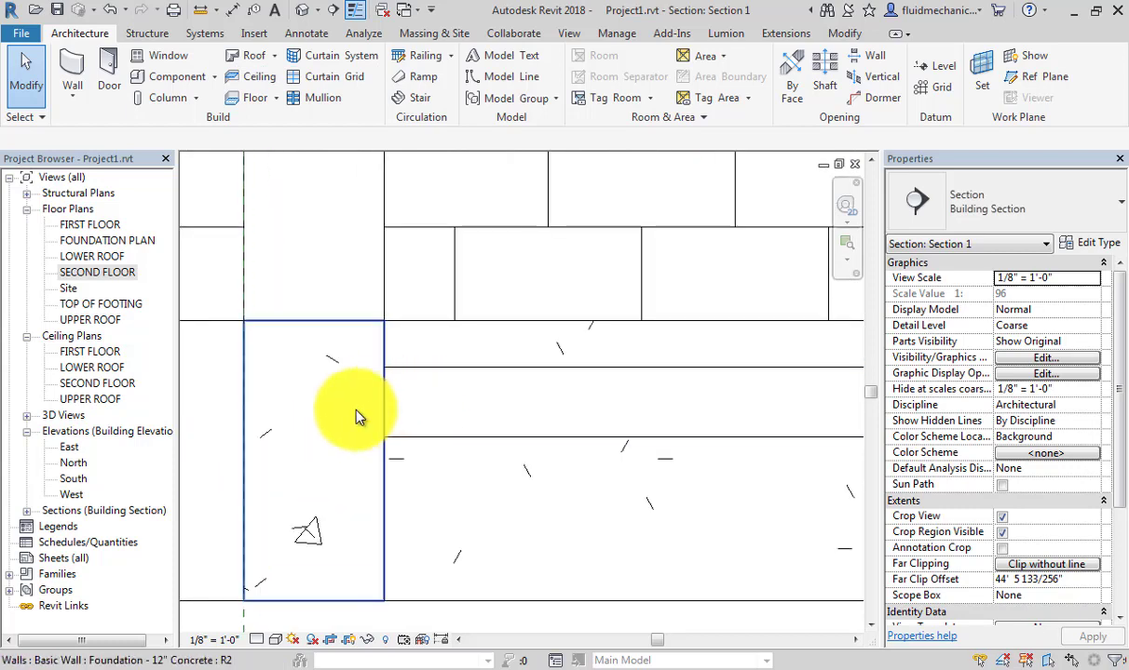
scroll(323, 441, "up", 6)
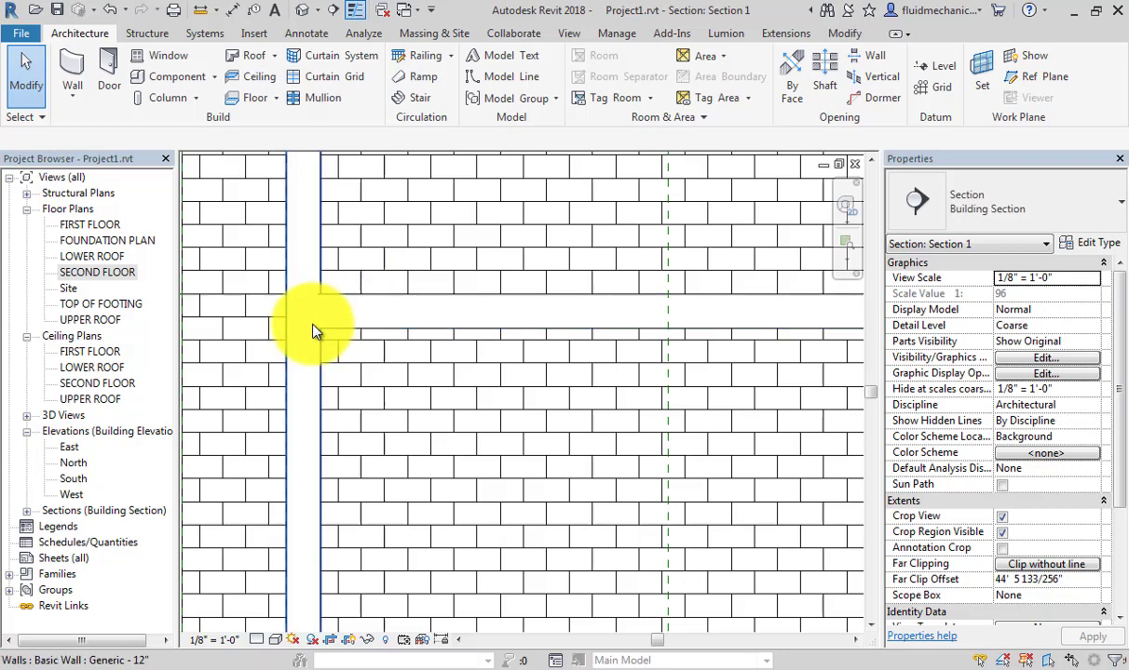
scroll(322, 327, "down", 8)
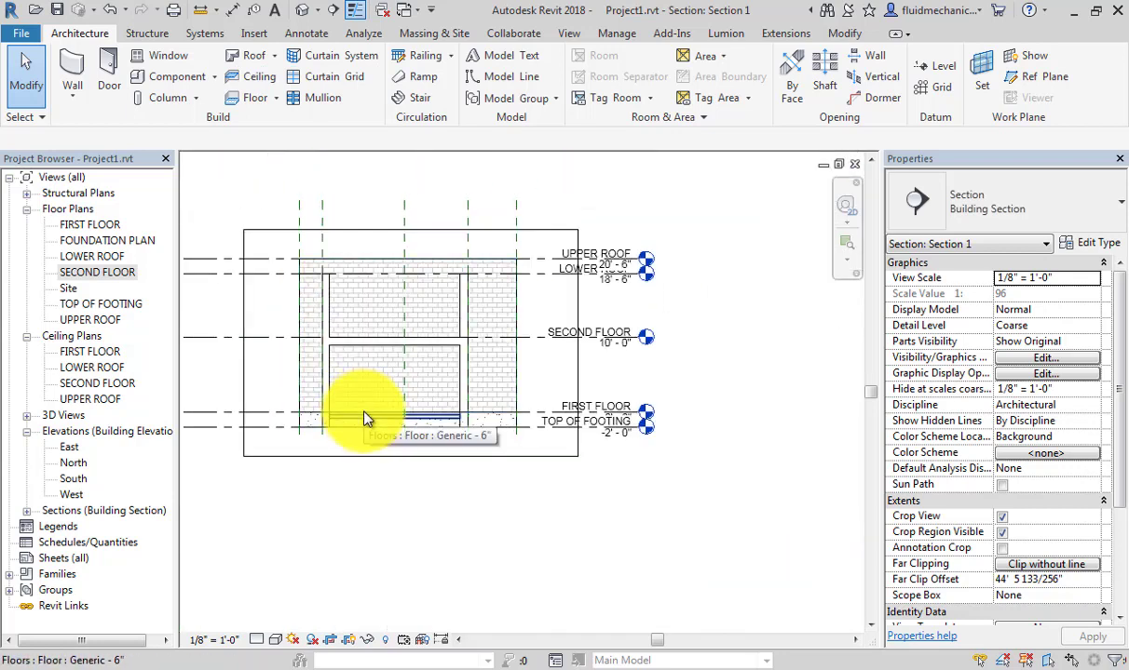
Step: Reopen the SECOND FLOOR plan and switch to the PDF tutorial's next step
double_click(103, 257)
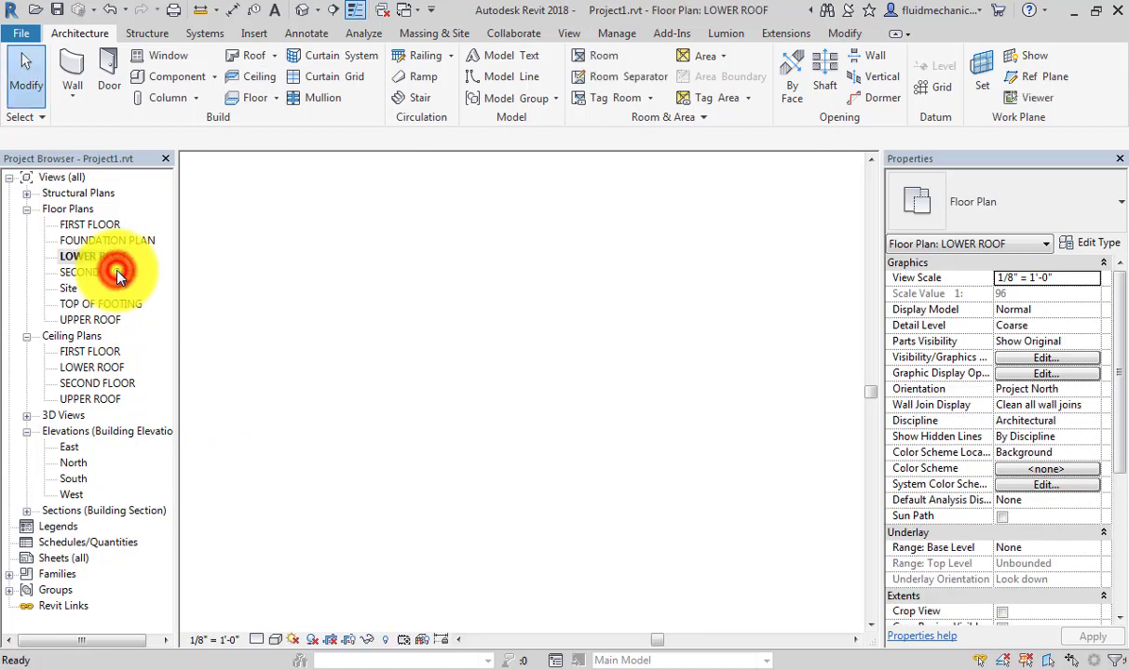
double_click(93, 225)
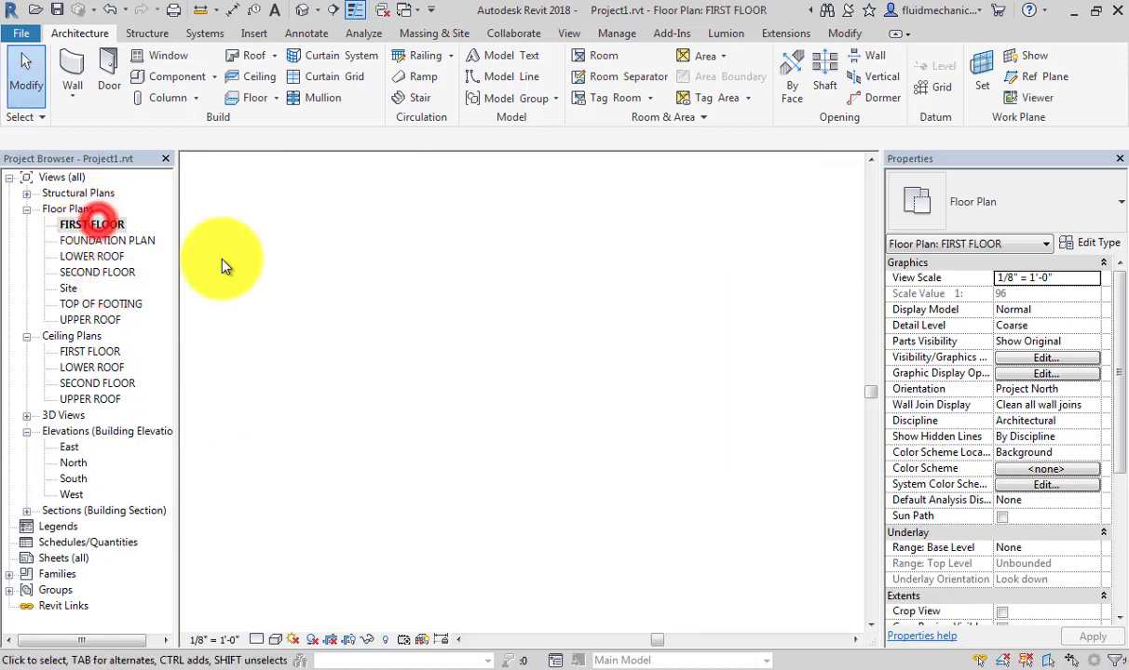
double_click(121, 272)
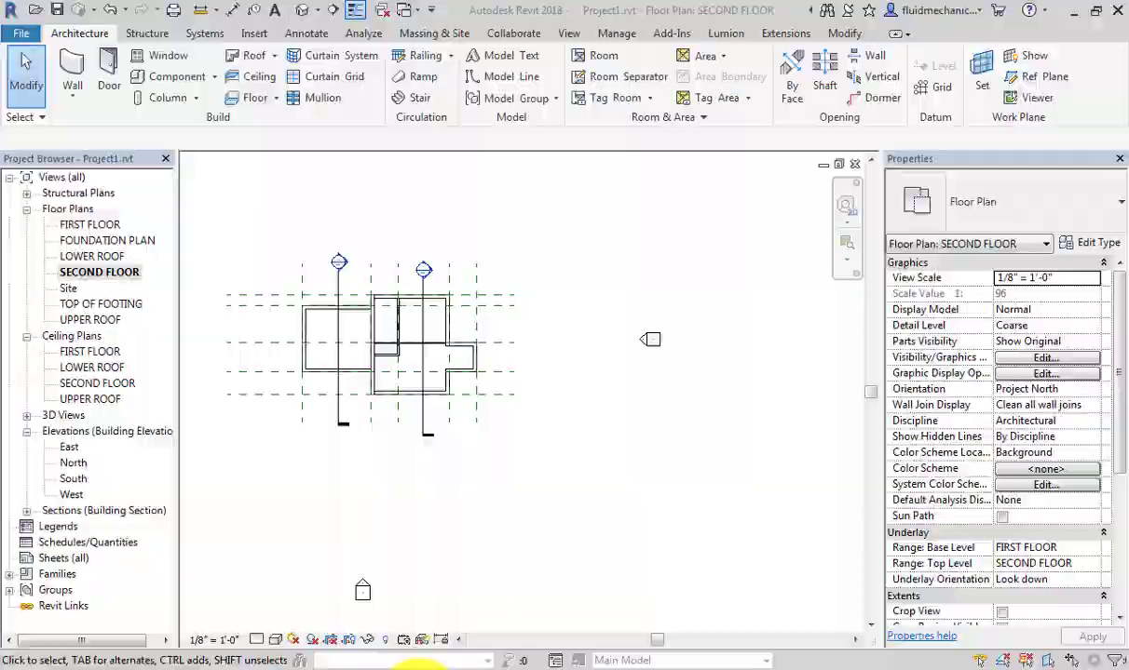
key("alt+Tab")
scroll(421, 424, "down", 10)
scroll(683, 369, "up", 3)
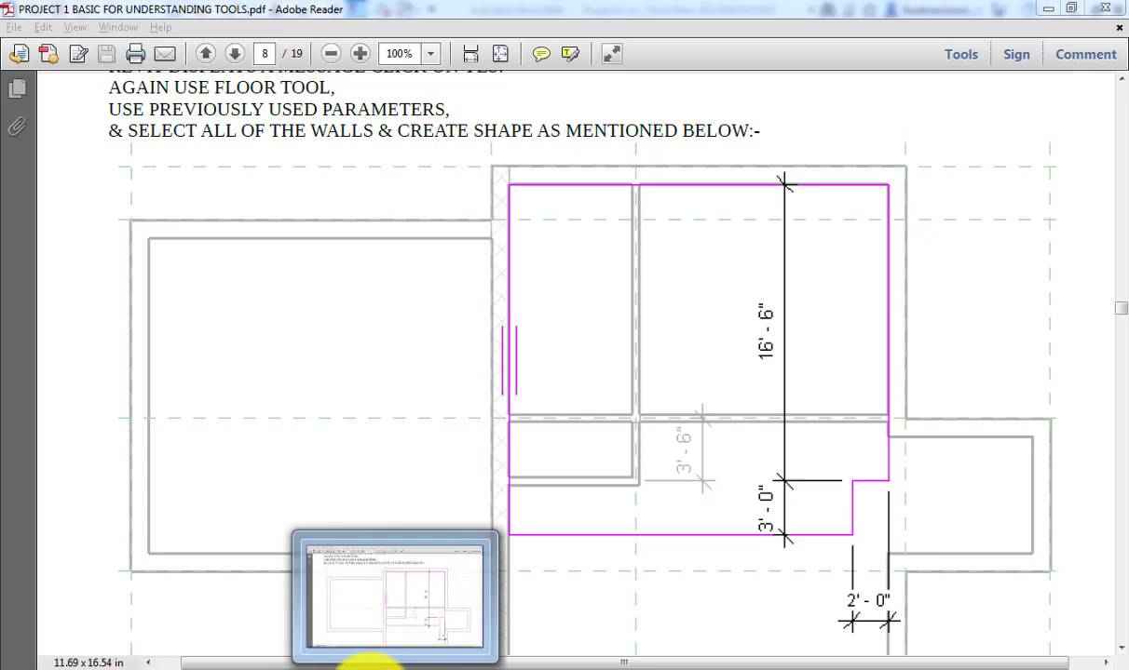
Step: Return to Revit after reviewing the page 8 outline dimensioned 16' - 6", 3' - 0", 2' - 0"
left_click(367, 665)
Step: Start another SECOND FLOOR floor, picking the left, top and right walls as boundaries
left_click(99, 278)
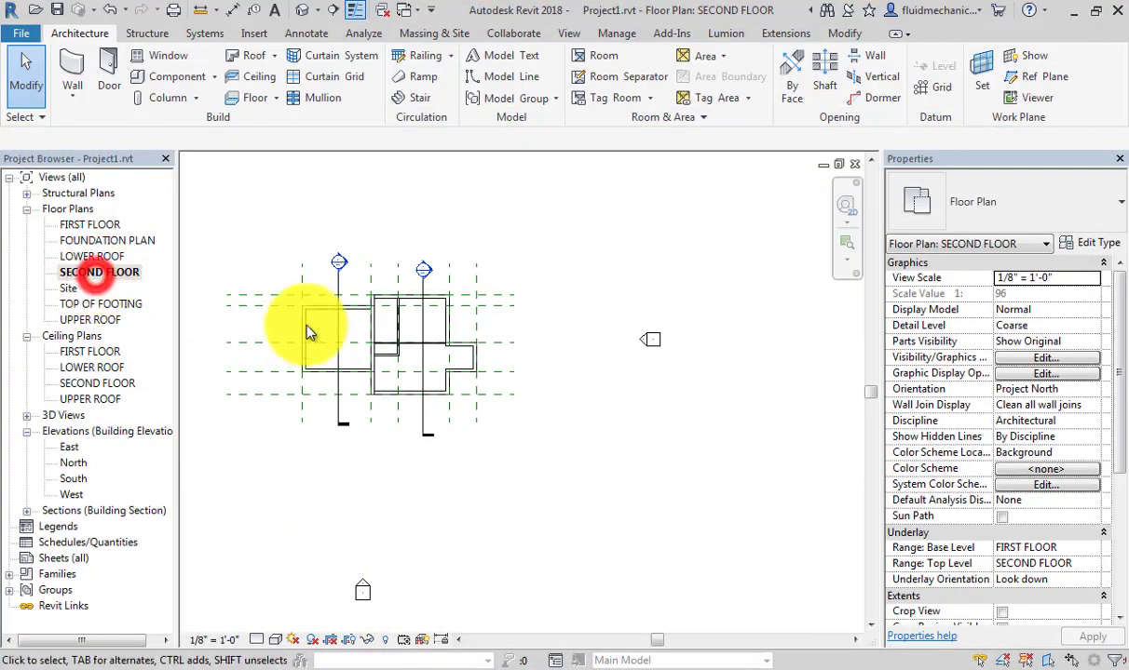
scroll(317, 328, "up", 3)
left_click(246, 99)
scroll(307, 226, "up", 1)
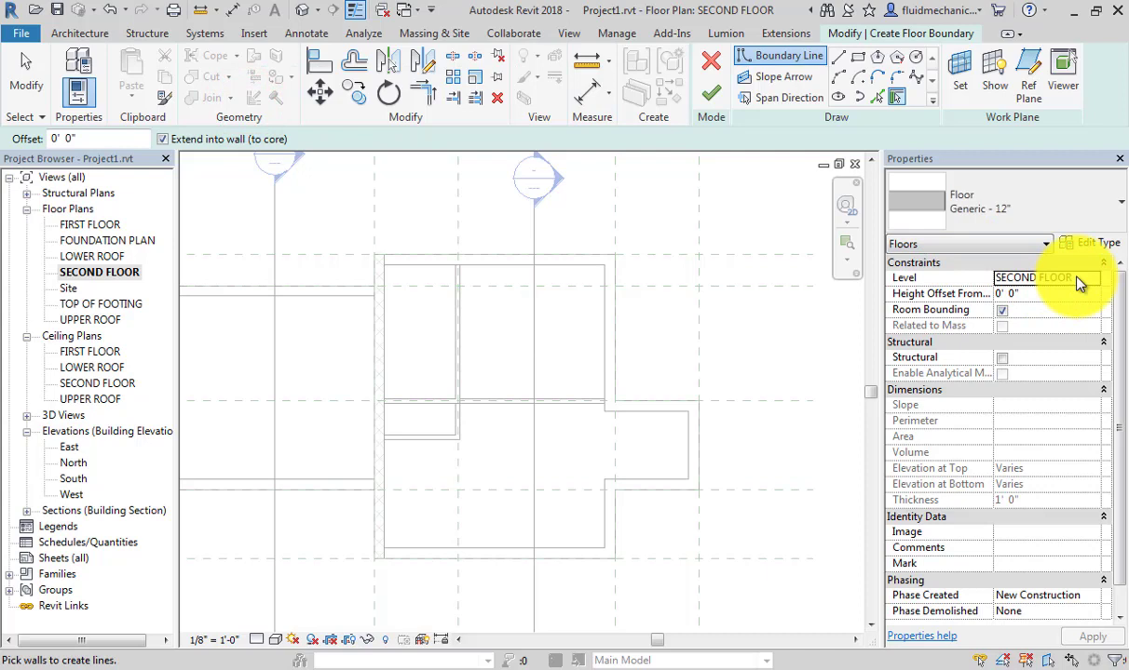
left_click(384, 323)
left_click(410, 271)
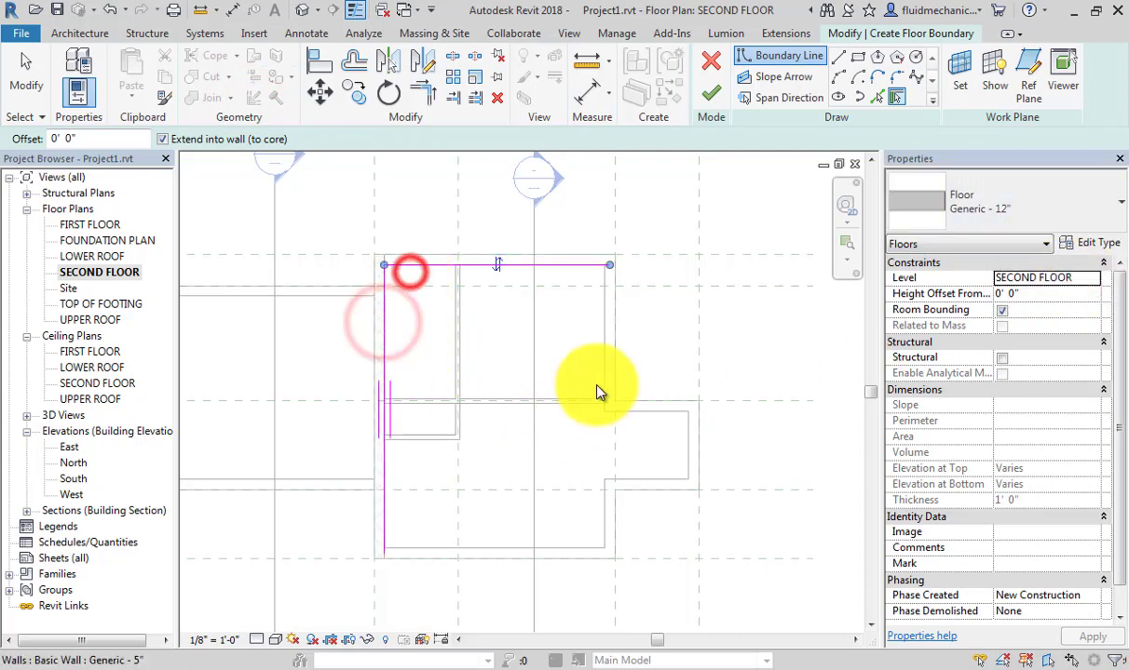
left_click(602, 335)
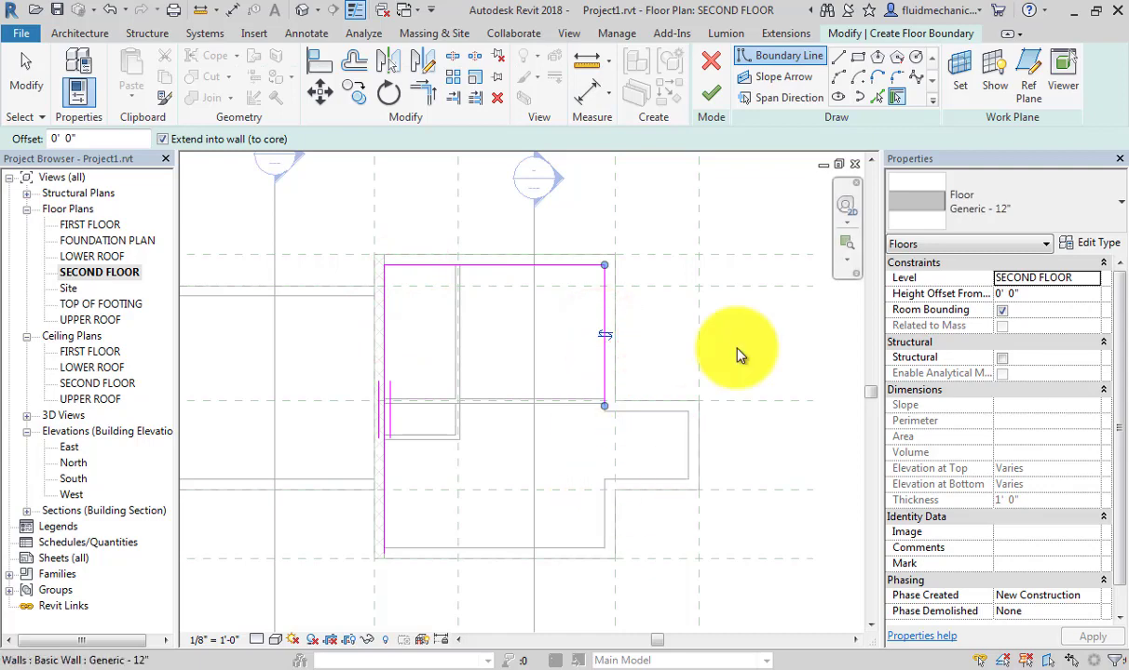
Step: Lengthen the right boundary line to 16' - 6" via its temporary dimension
left_click(840, 52)
scroll(645, 450, "up", 2)
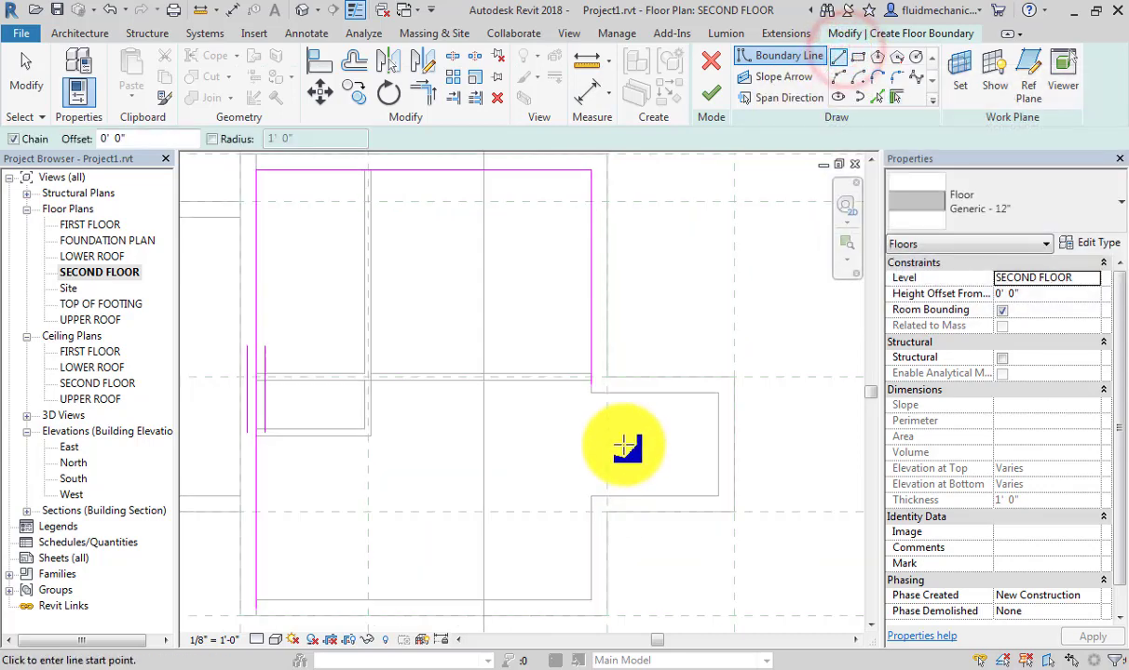
key("Escape")
left_click(594, 346)
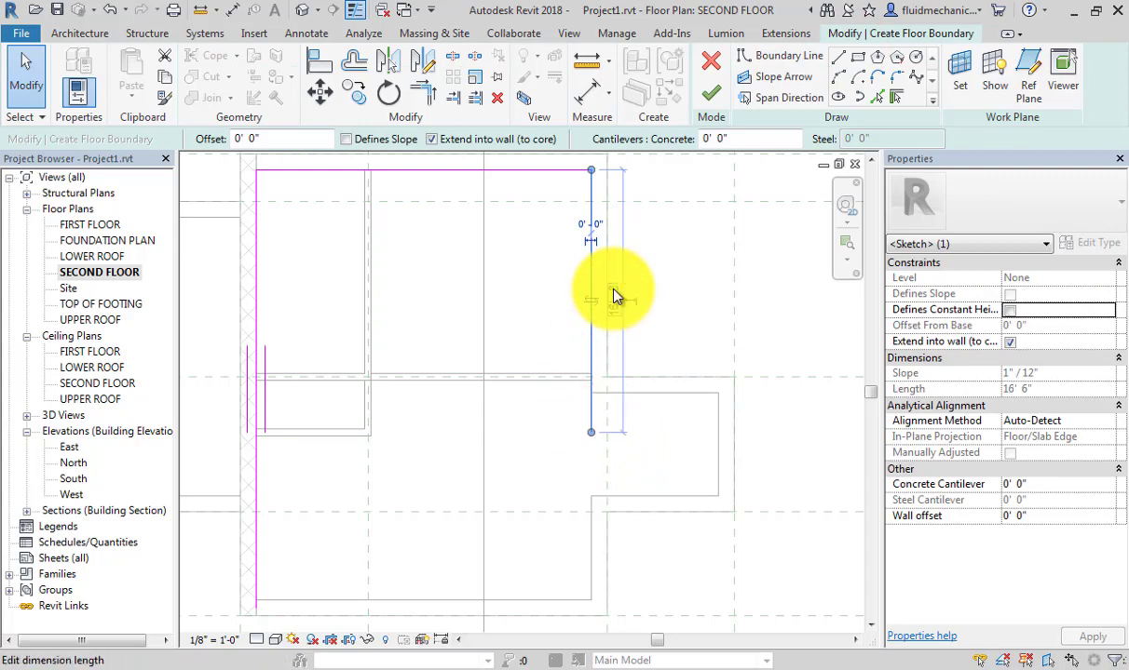
left_click(625, 419)
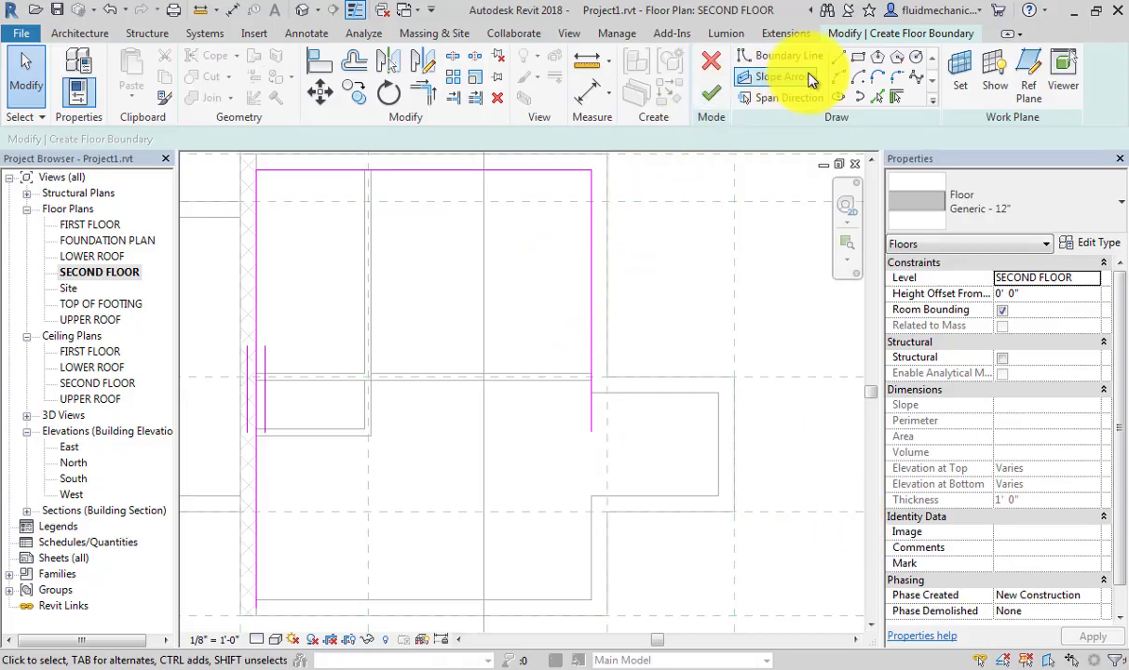
Step: Draw the stepped lower-right edge: a 3' - 0" drop and a 14' - 0" bottom line
left_click(839, 58)
left_click(597, 440)
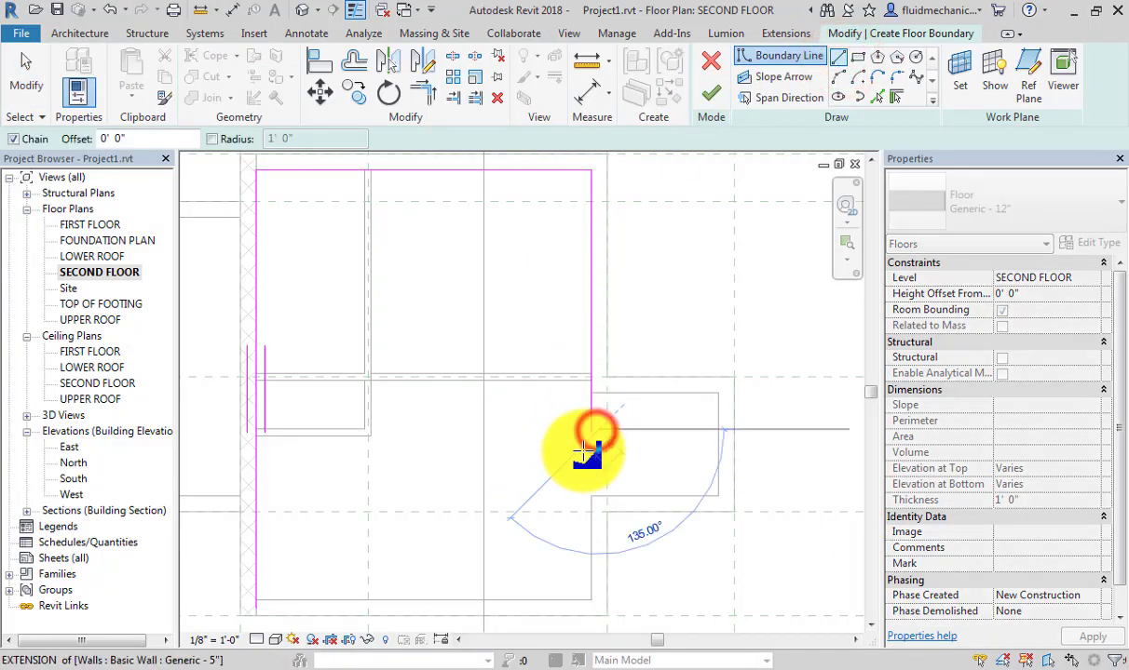
scroll(585, 430, "up", 2)
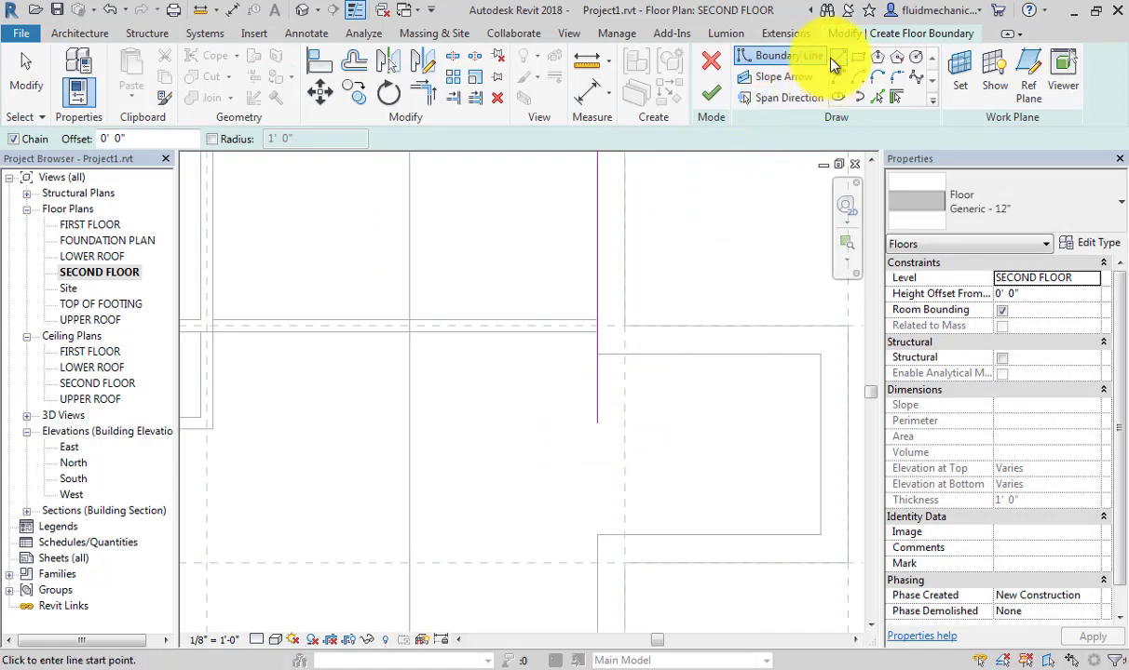
left_click(597, 424)
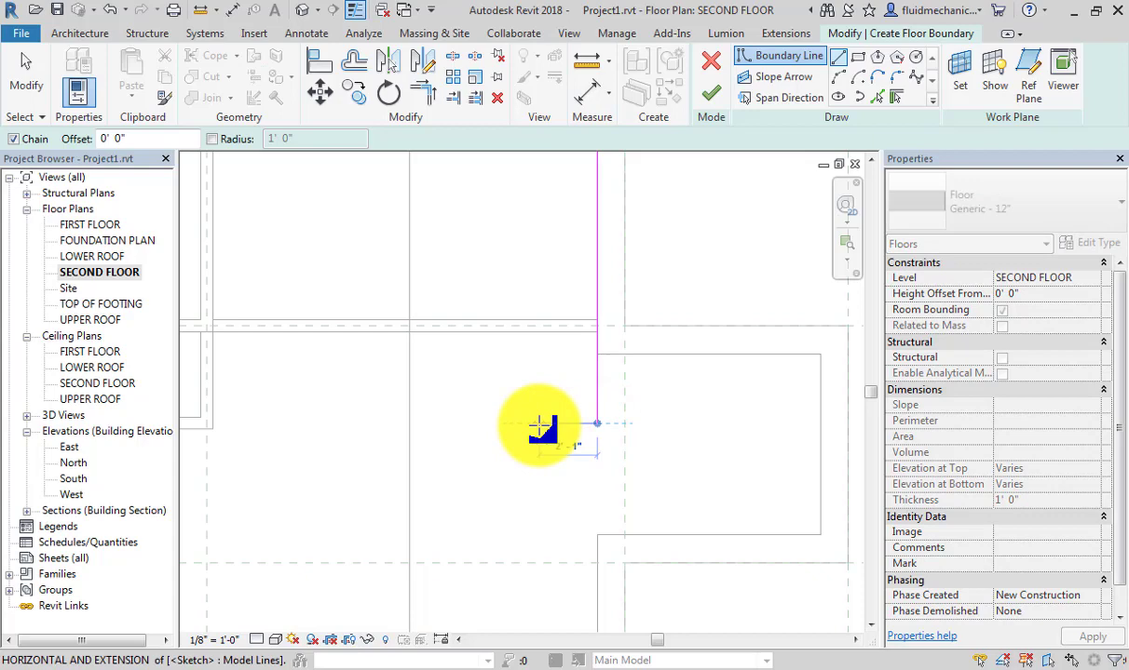
left_click(541, 424)
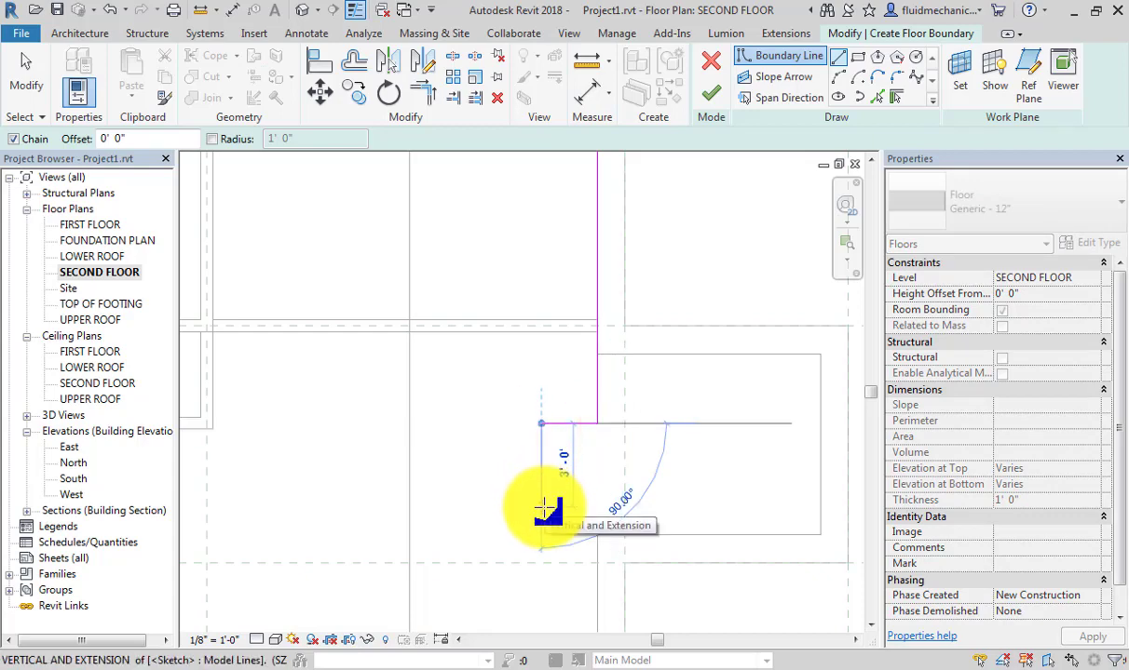
left_click(542, 507)
scroll(503, 503, "down", 3)
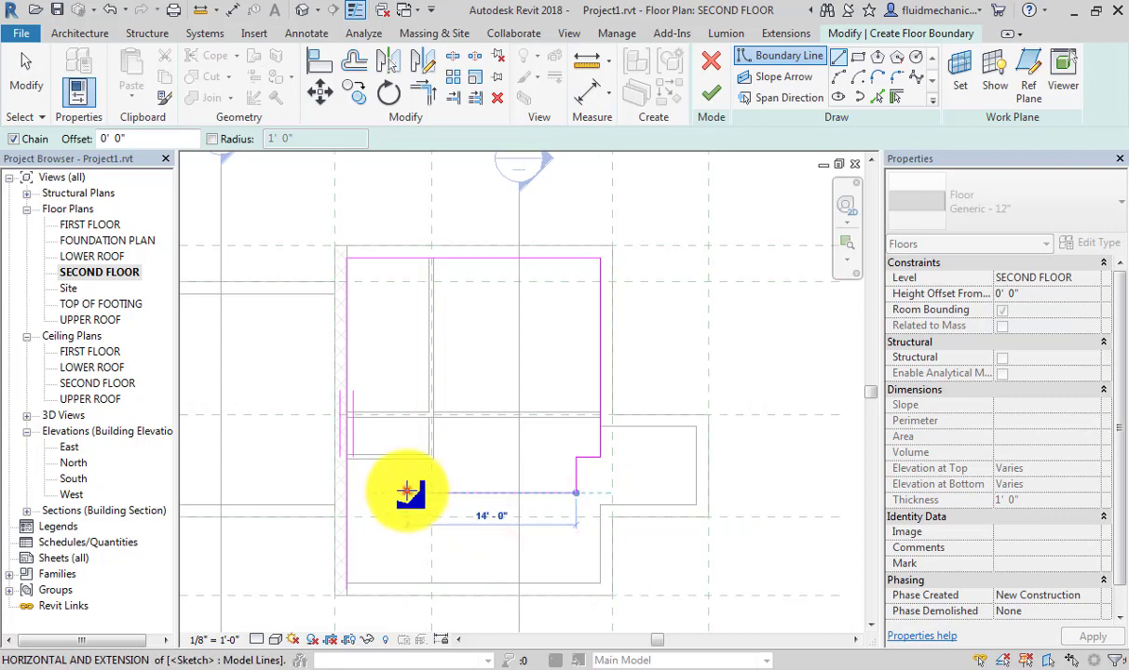
left_click(407, 492)
scroll(410, 489, "up", 2)
key("Escape")
key("Escape")
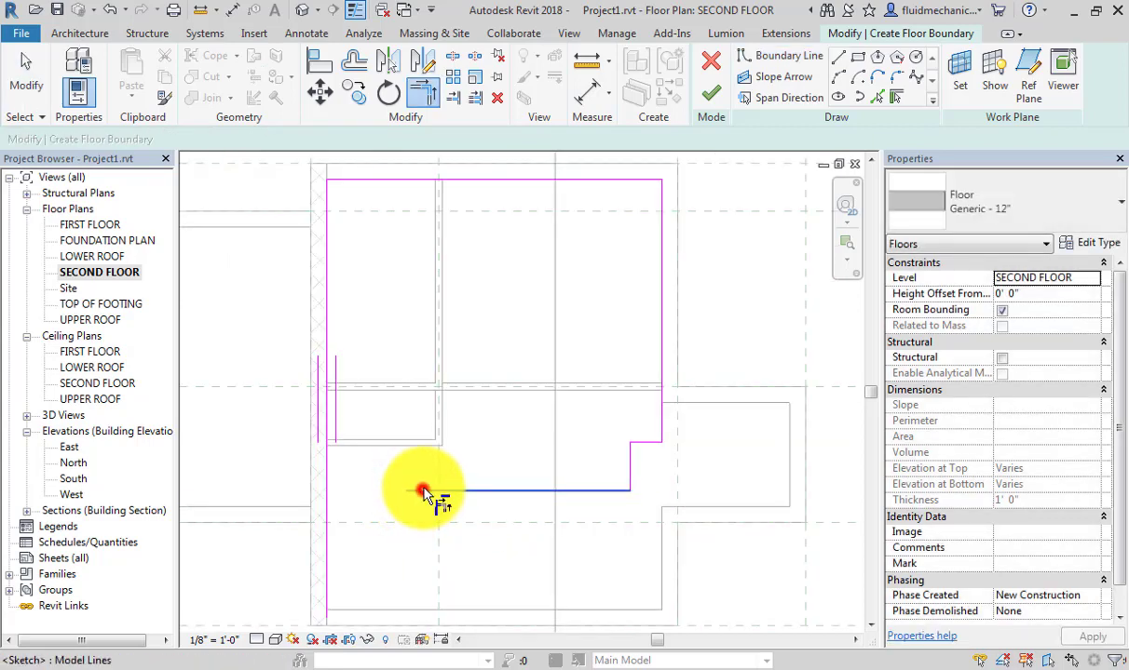
Step: Join the bottom line to the left boundary line at a corner, closing the outline
left_click(424, 491)
left_click(328, 454)
key("Escape")
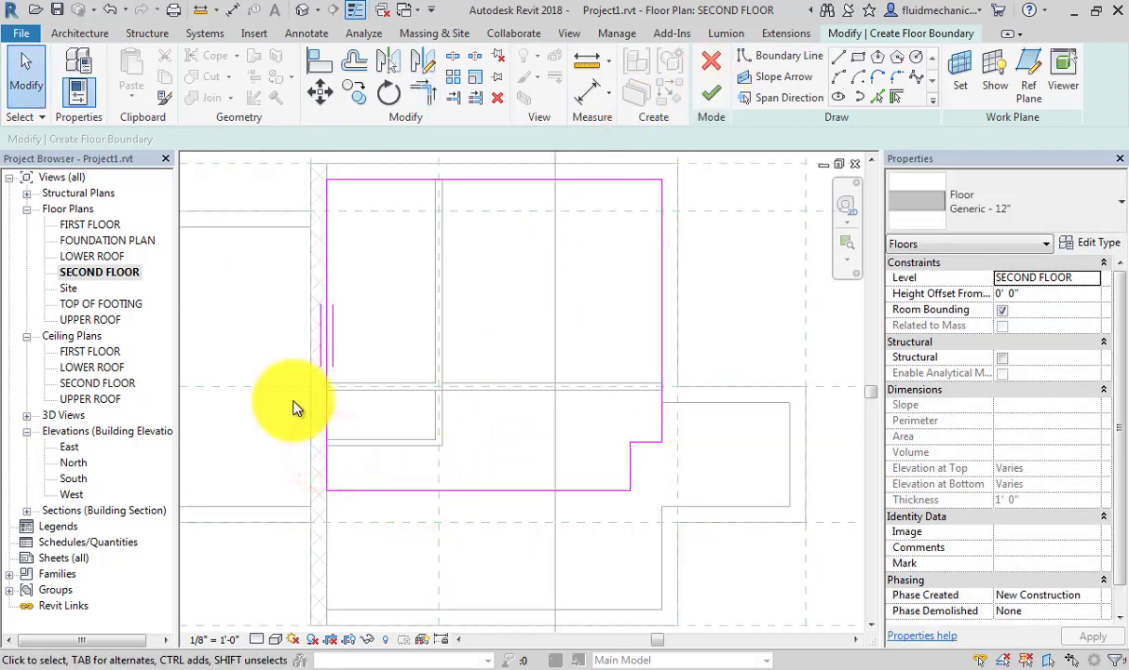
Step: Finish the stepped slab, attaching the walls to it and answering the join prompt
left_click(701, 97)
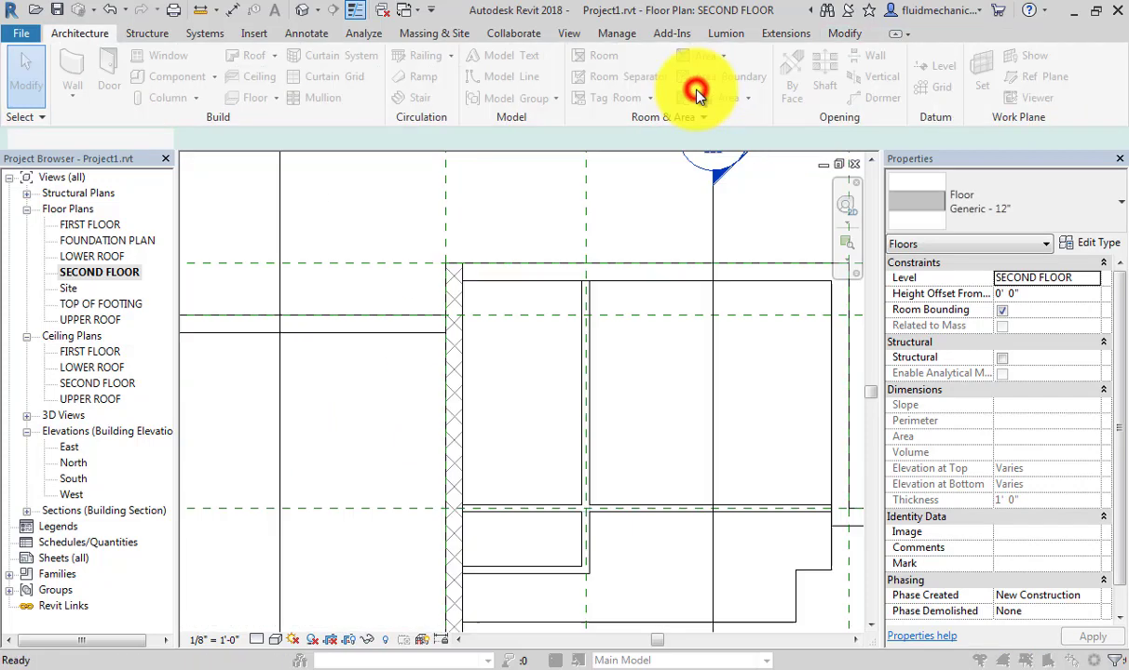
left_click(604, 355)
left_click(607, 363)
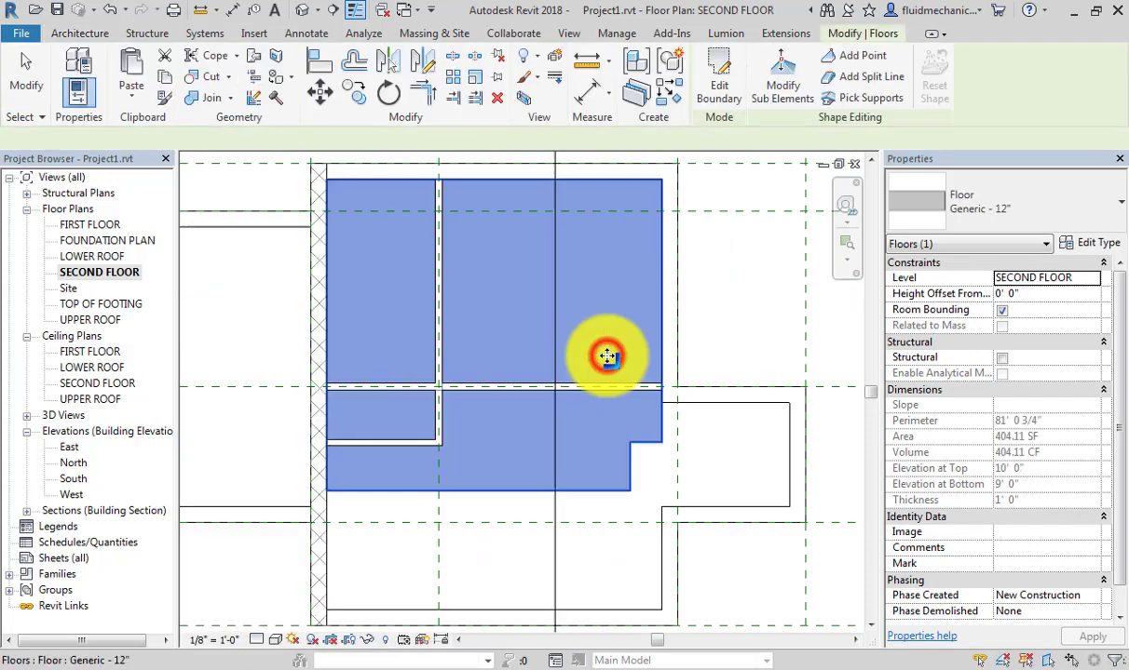
left_click(607, 358)
Step: Orbit the default 3D view to check both second-floor slabs inside the walls
left_click(300, 10)
middle_click_drag(421, 307, 679, 454, "shift")
scroll(660, 277, "up", 2)
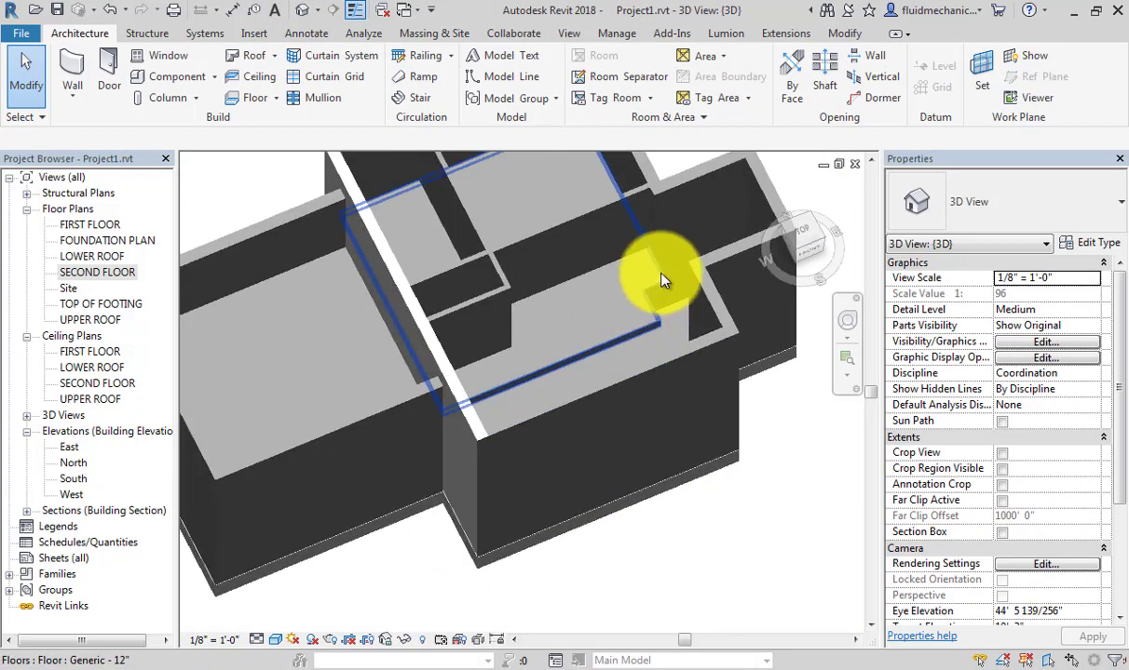
scroll(515, 422, "down", 2)
middle_click_drag(660, 347, 574, 418, "shift")
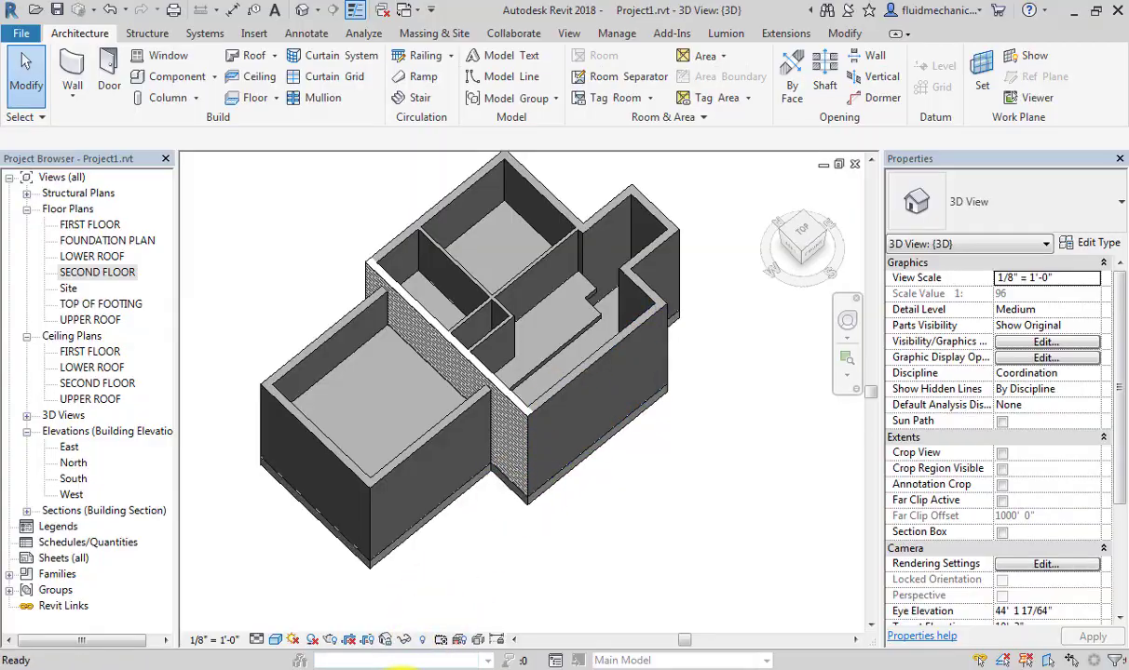
Step: Scroll through the PDF tutorial for the next instructions, then return to Revit
key("alt+Tab")
scroll(462, 387, "down", 10)
scroll(463, 386, "down", 3)
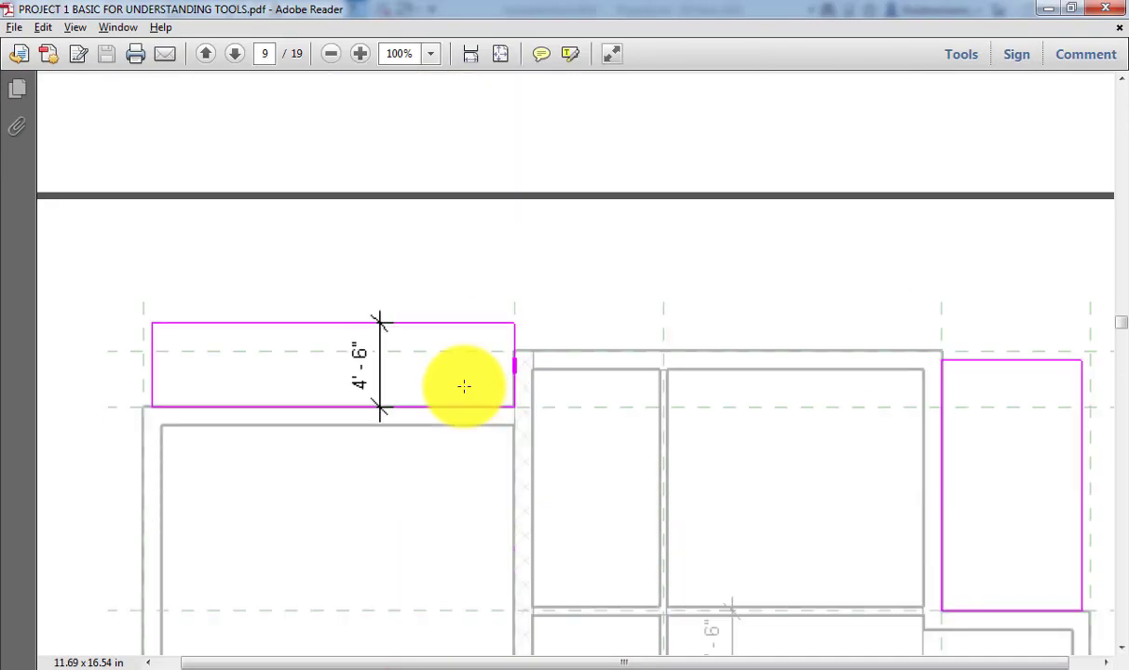
scroll(455, 382, "down", 4)
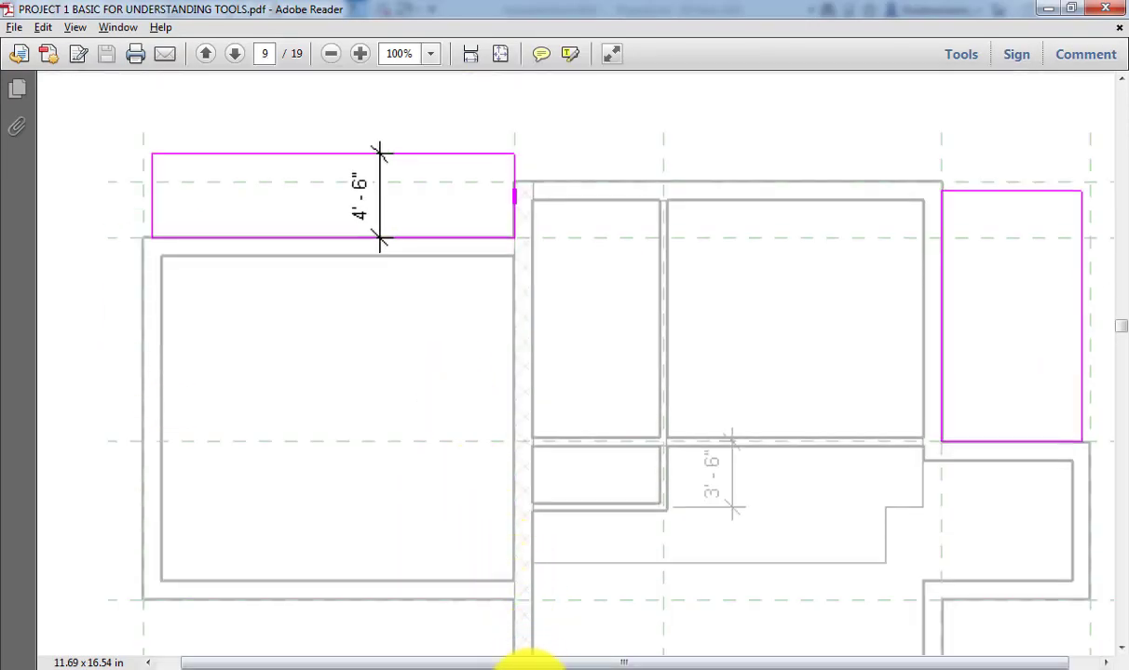
key("alt+Tab")
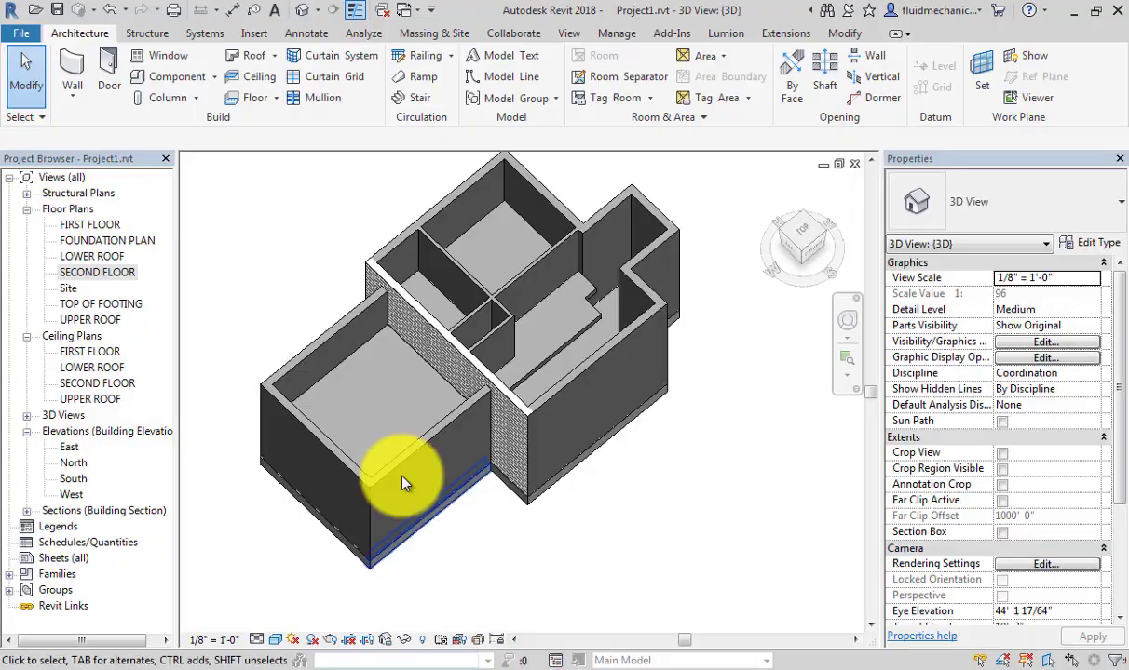
Step: Start a new floor on SECOND FLOOR and look up the LW CONC. floor type in the PDF
double_click(97, 272)
left_click(251, 101)
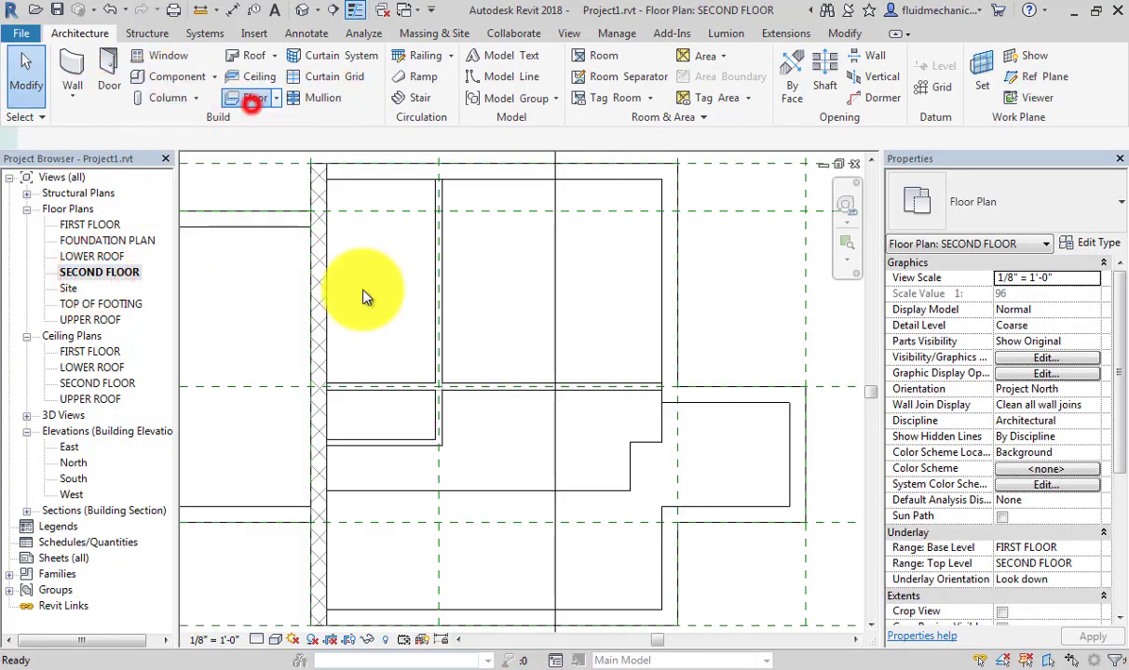
key("alt+Tab")
scroll(416, 499, "up", 10)
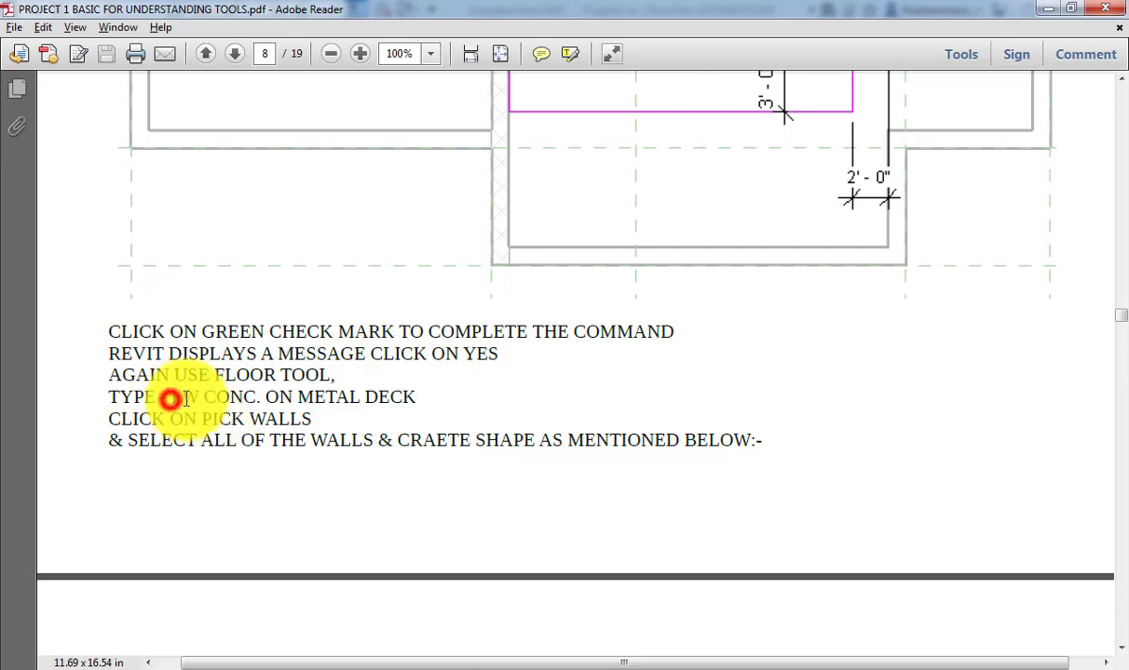
left_click_drag(172, 399, 261, 398)
Step: Set the new floor's type to LW Concrete on Metal Deck
left_click(531, 661)
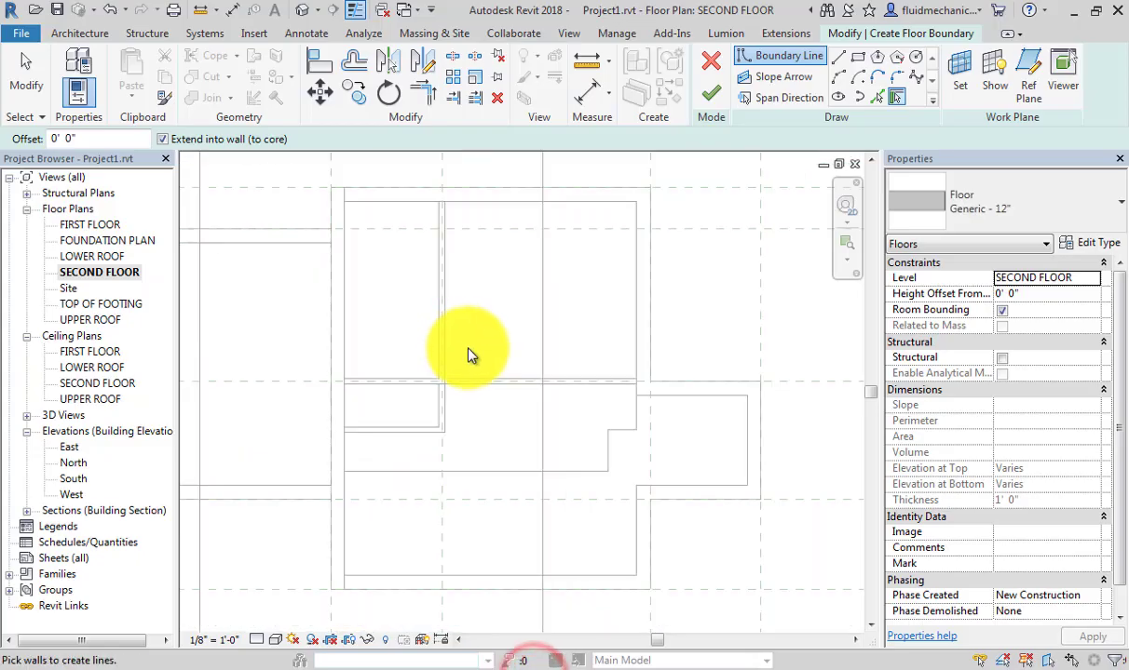
scroll(278, 277, "down", 2)
scroll(277, 277, "up", 5)
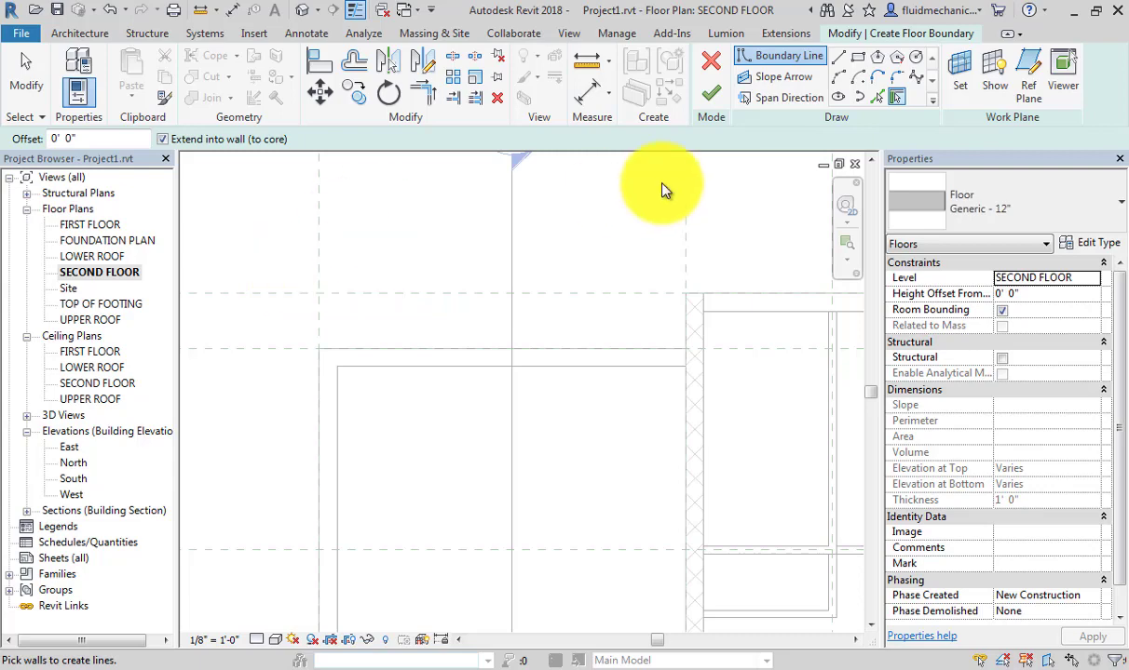
left_click(1024, 202)
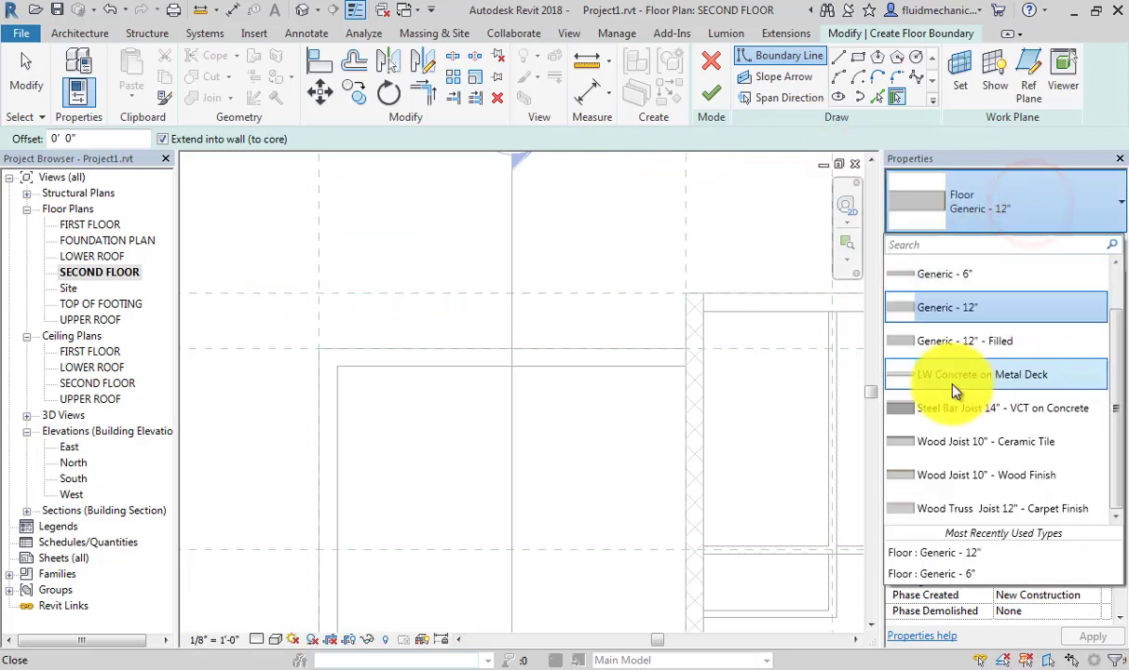
left_click(971, 383)
Step: Pick the vertical and horizontal outer walls and draw short vertical and horizontal boundary lines
scroll(736, 320, "up", 3)
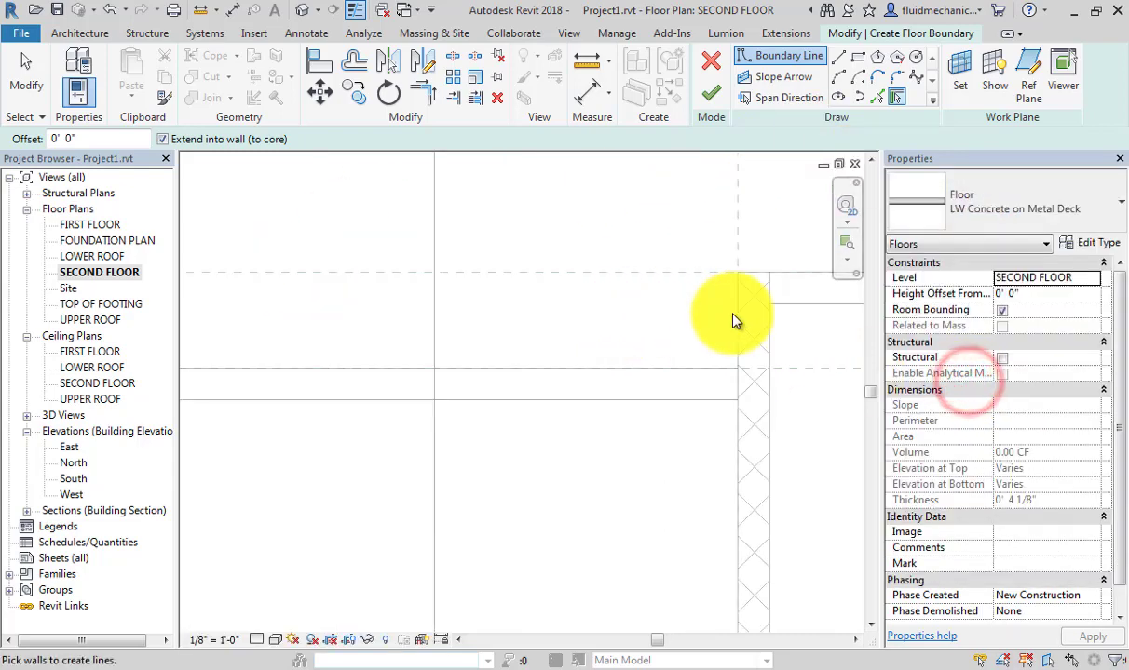
left_click(740, 315)
left_click(672, 363)
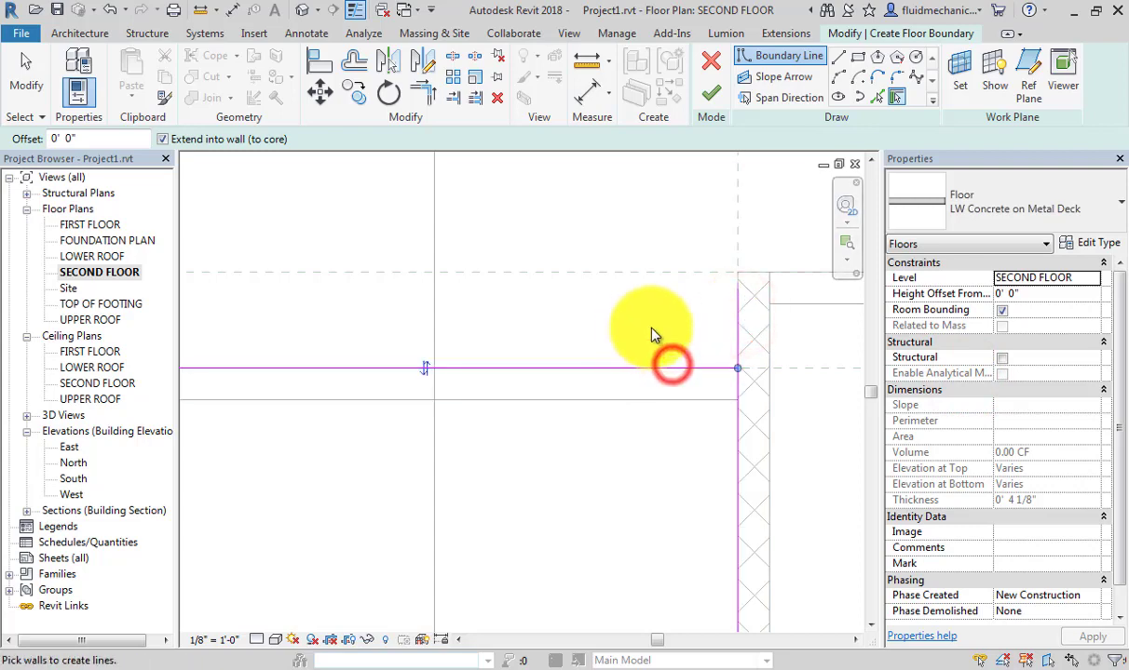
scroll(642, 325, "down", 2)
scroll(405, 361, "up", 1)
left_click(837, 56)
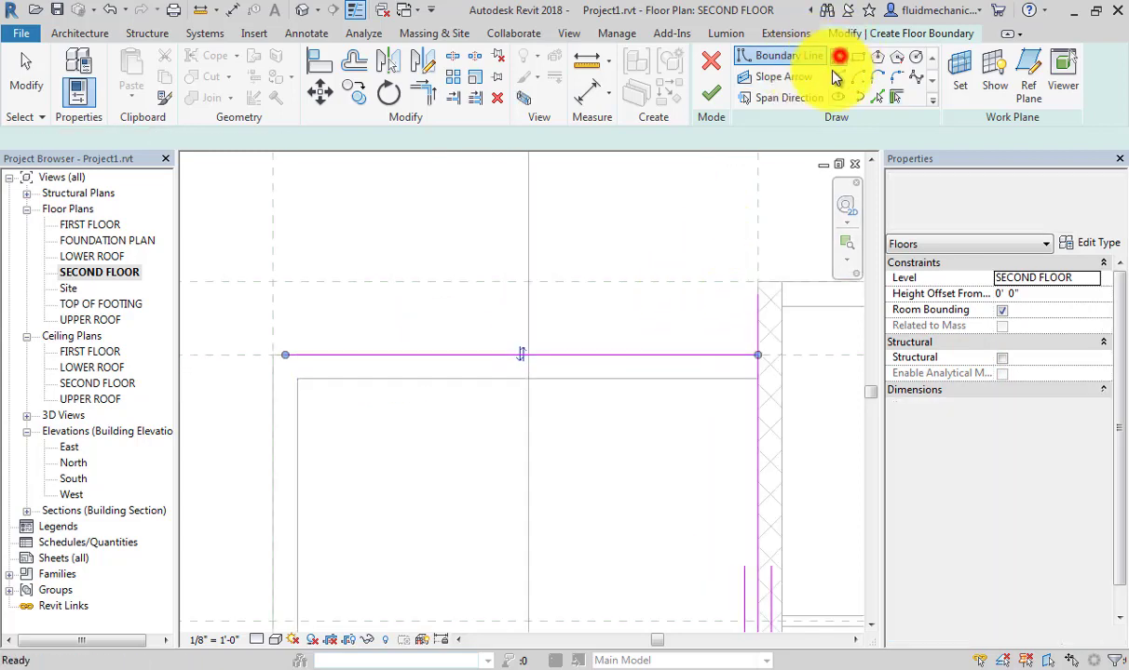
left_click(285, 353)
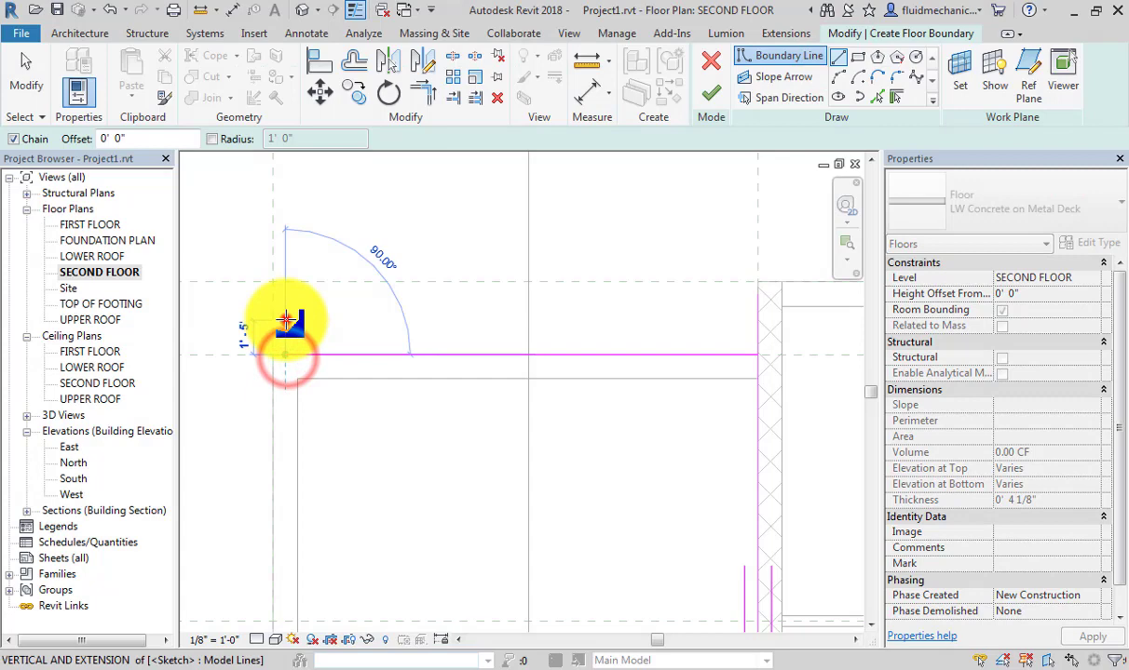
left_click(286, 320)
left_click(756, 297)
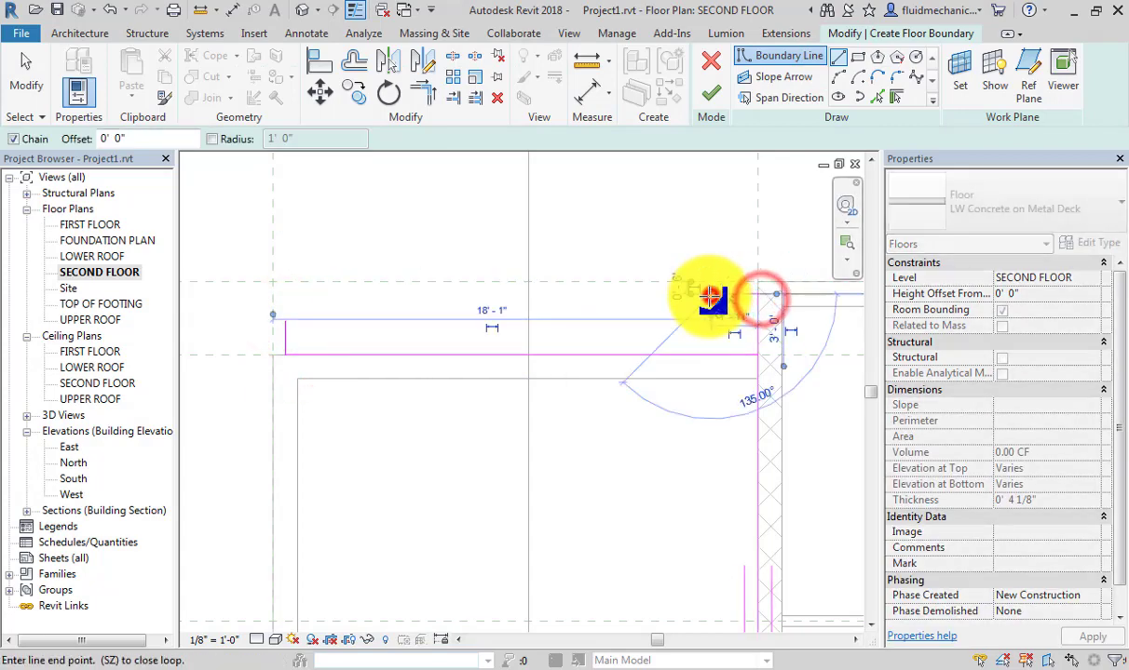
left_click(712, 295)
Step: Trim the corners to close the rectangle and finish the 48.75 SF balcony slab, joining geometry
scroll(406, 288, "down", 2)
key("t")
key("r")
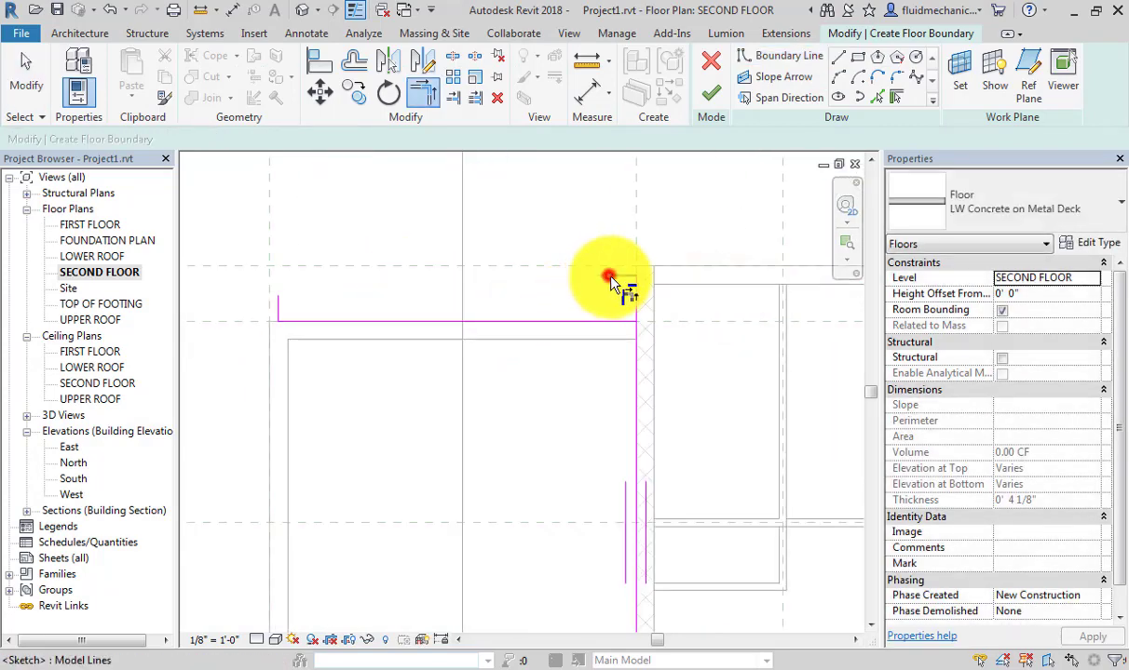
left_click(280, 303)
left_click(607, 322)
left_click(632, 303)
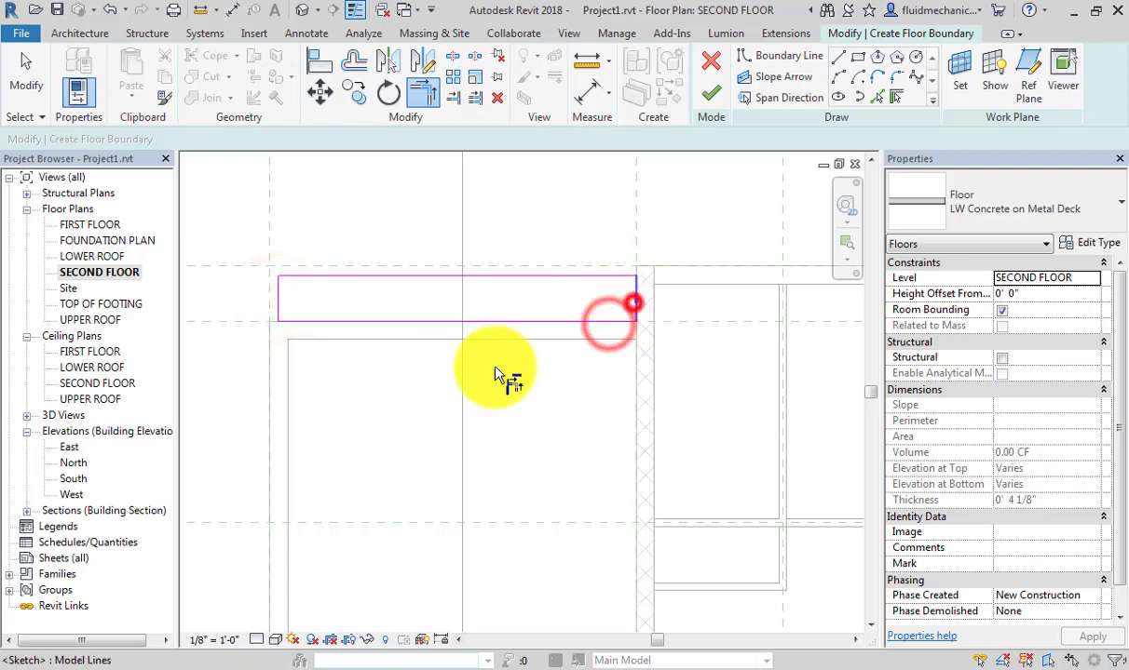
scroll(259, 368, "down", 2)
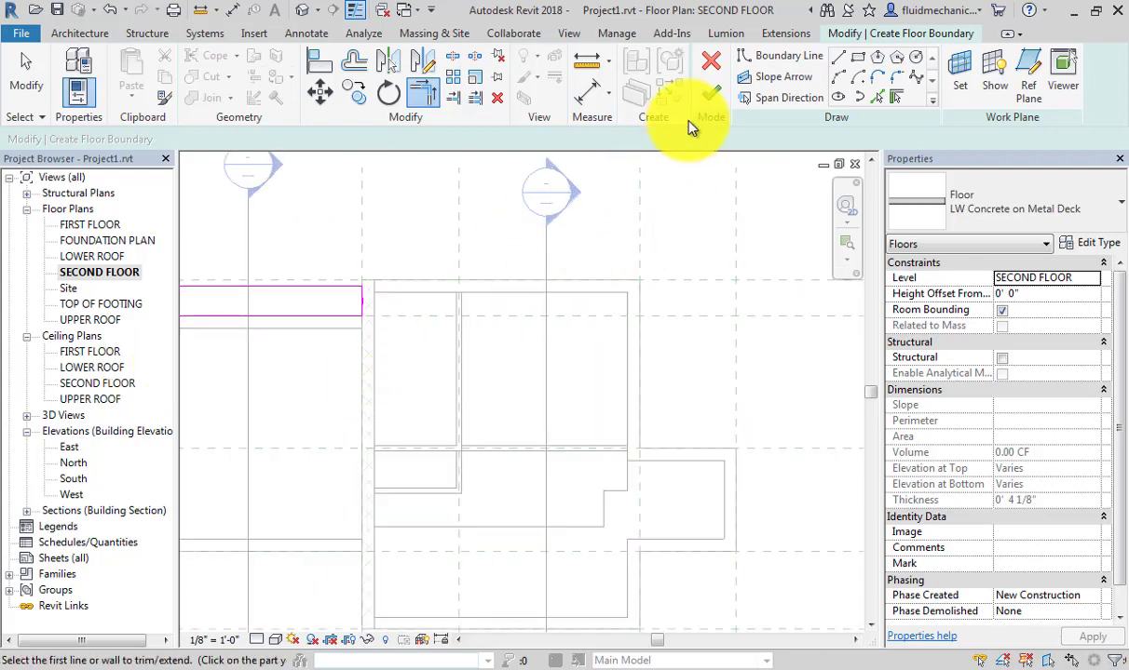
left_click(708, 93)
left_click(610, 371)
scroll(607, 373, "up", 2)
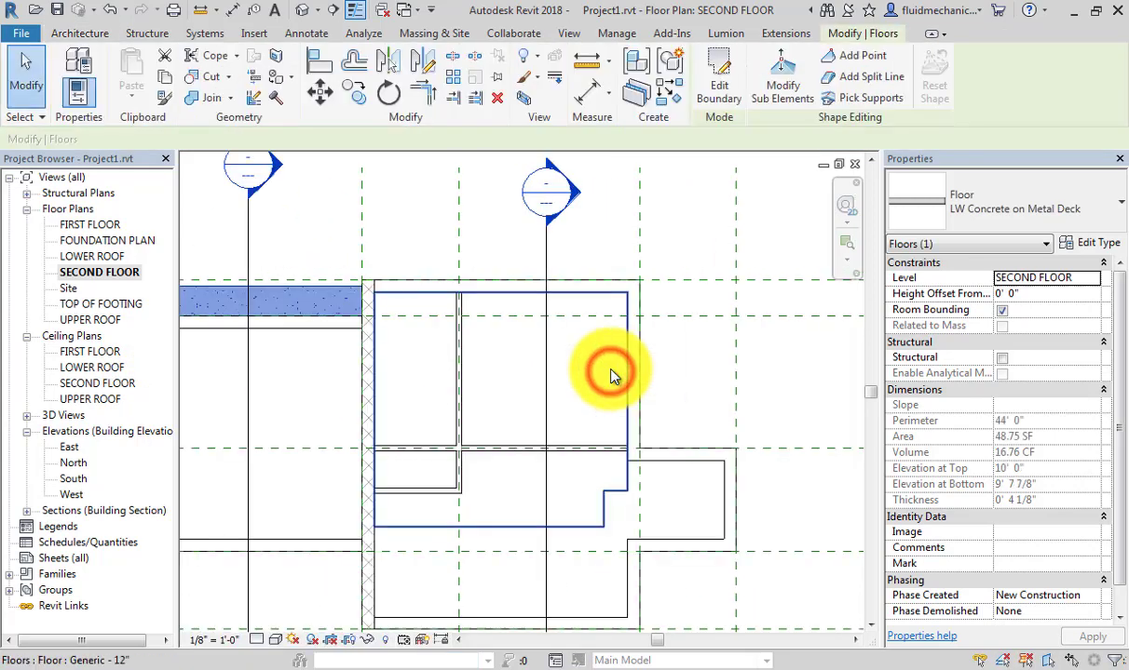
Step: Start another floor and pick the vertical and horizontal walls as balcony edges
middle_click_drag(607, 373, 445, 370)
left_click(685, 318)
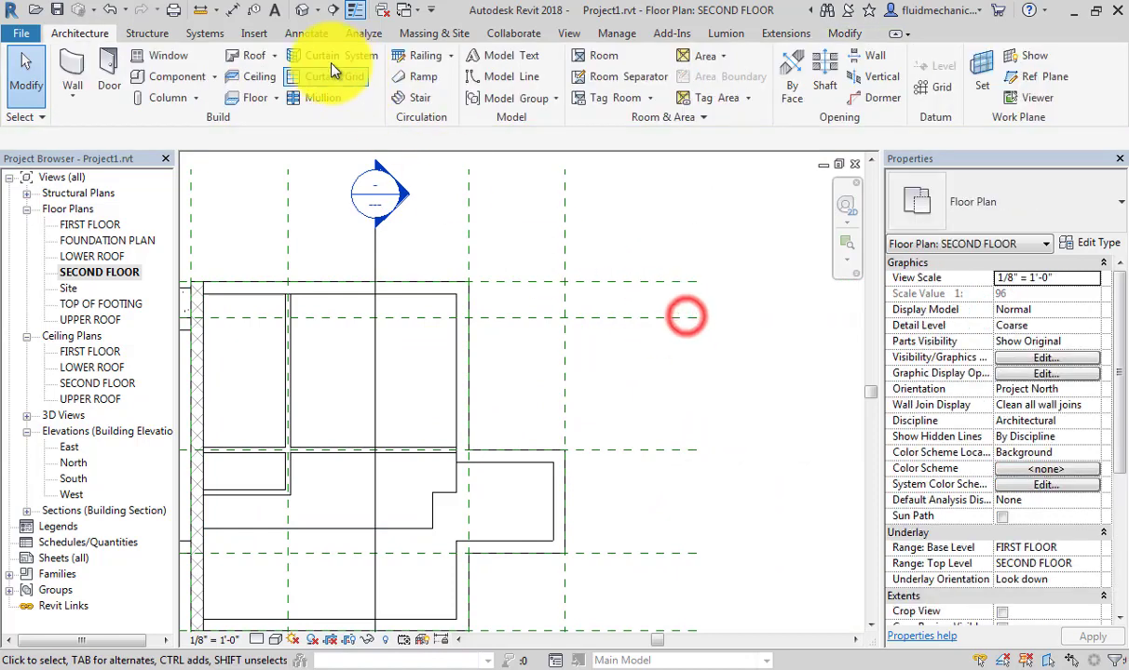
left_click(247, 96)
left_click(465, 365)
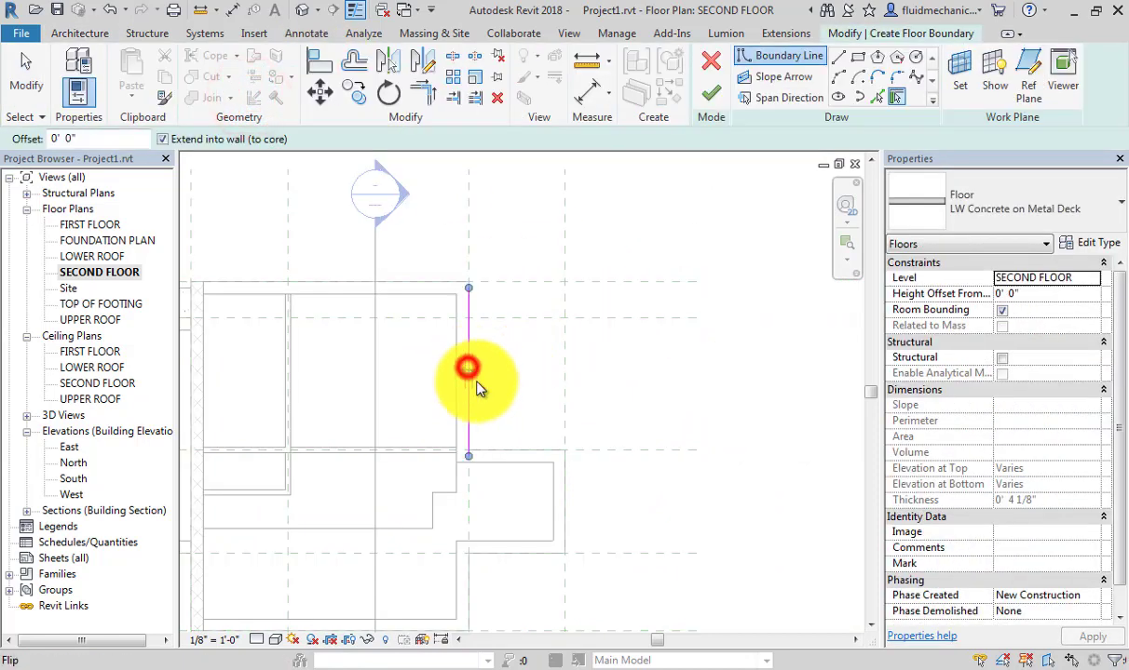
left_click(507, 450)
scroll(504, 353, "up", 2)
Step: Draw a short horizontal top boundary line and a short vertical line from the bottom wall
left_click(838, 56)
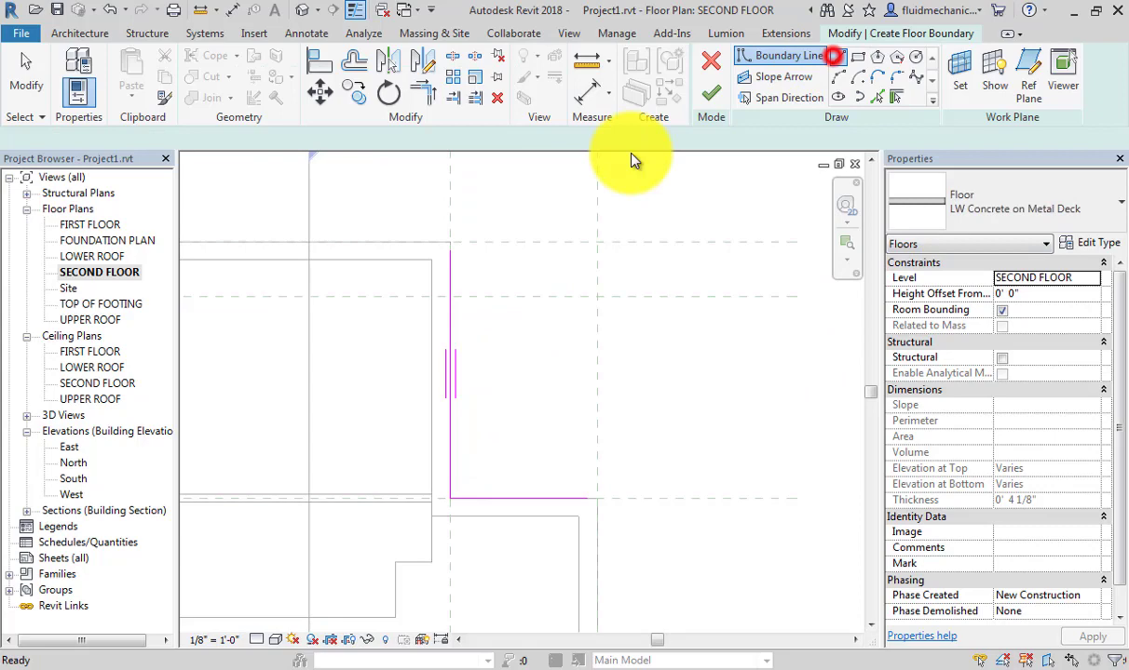
left_click(450, 252)
left_click(523, 251)
key("Escape")
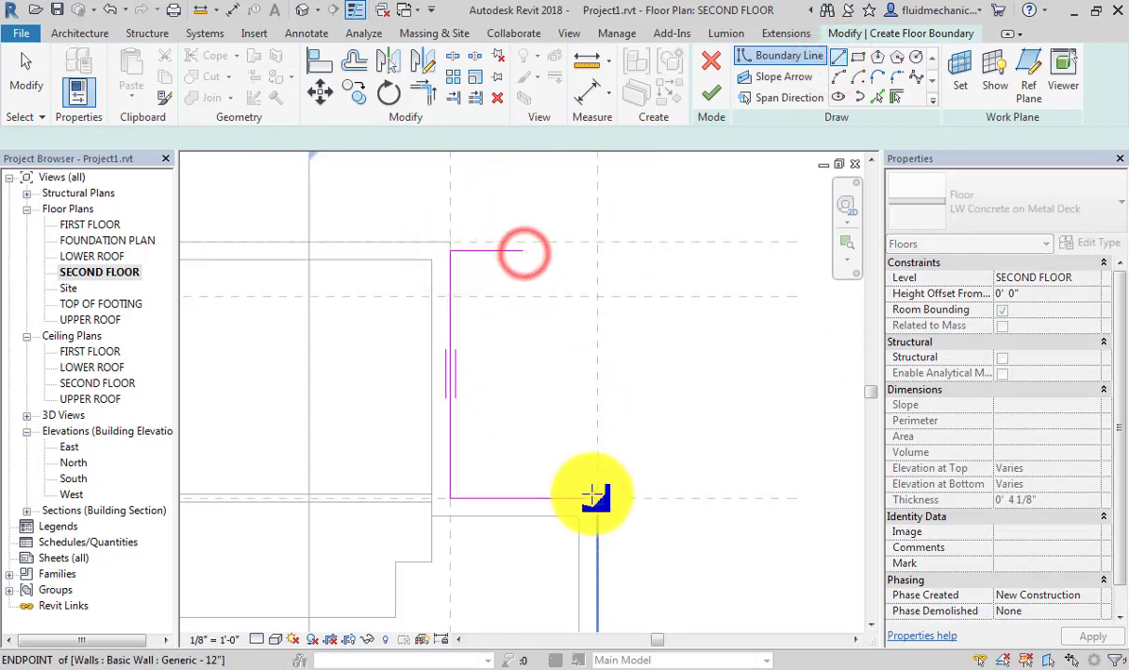
left_click(588, 498)
left_click(586, 452)
Step: Trim the vertical and top lines into a corner and finish the slab, cutting the walls
key("t")
key("r")
left_click(587, 449)
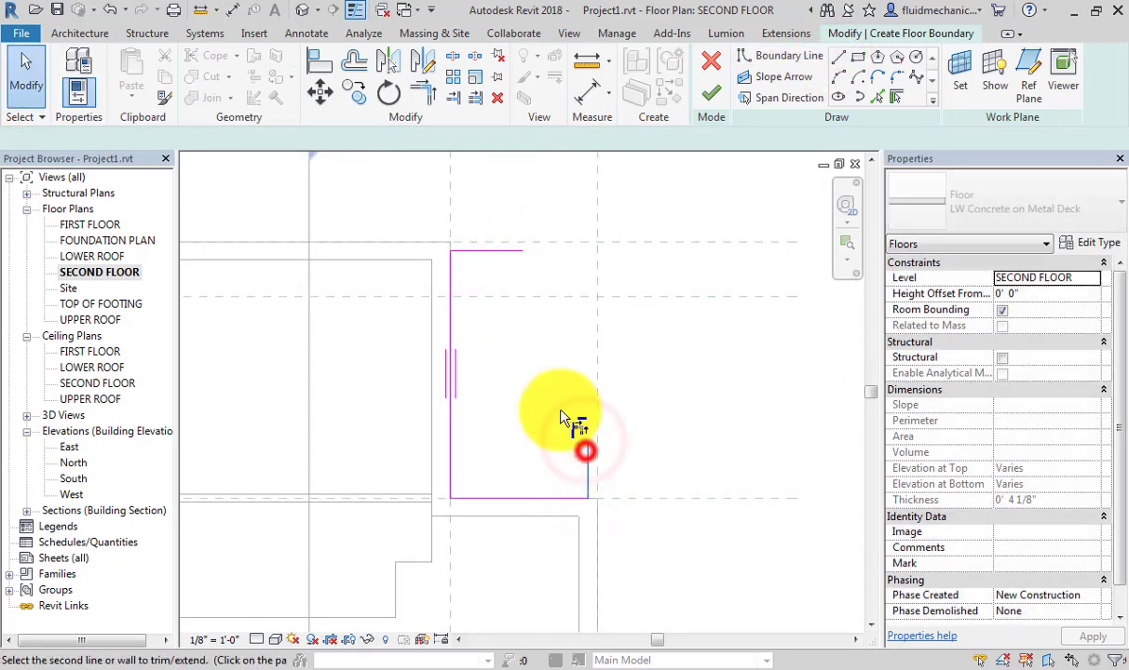
left_click(500, 260)
left_click(700, 93)
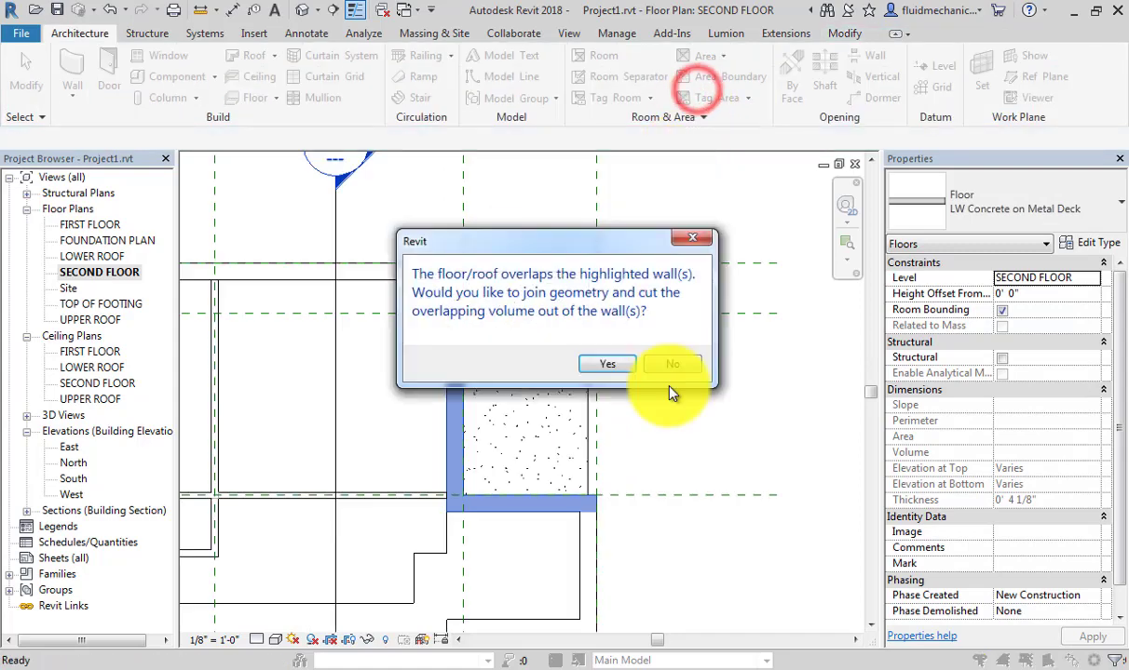
left_click(617, 366)
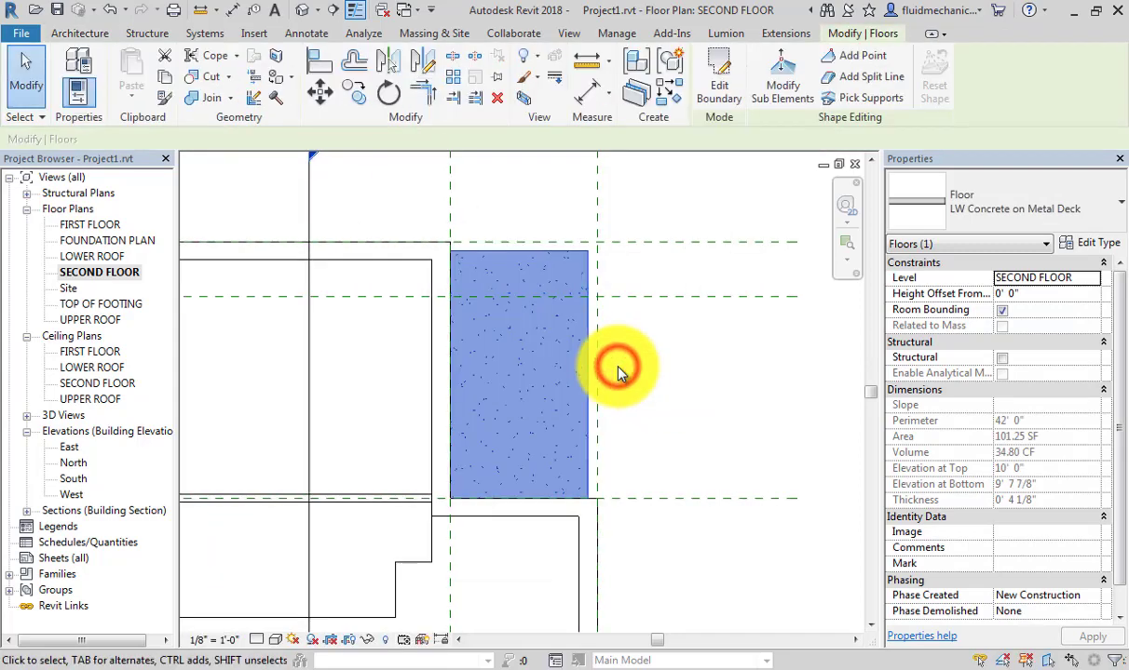
Step: In the default 3D view, move the new balcony slab to the LOWER ROOF level
left_click(303, 11)
middle_click_drag(454, 391, 567, 297, "shift")
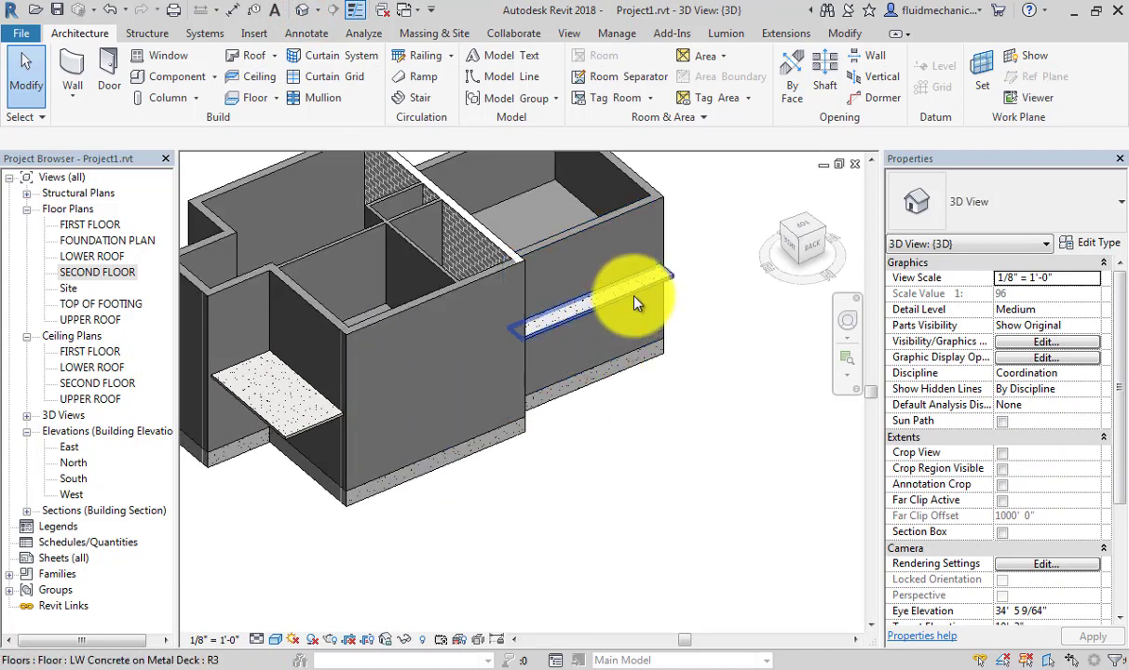
left_click(634, 302)
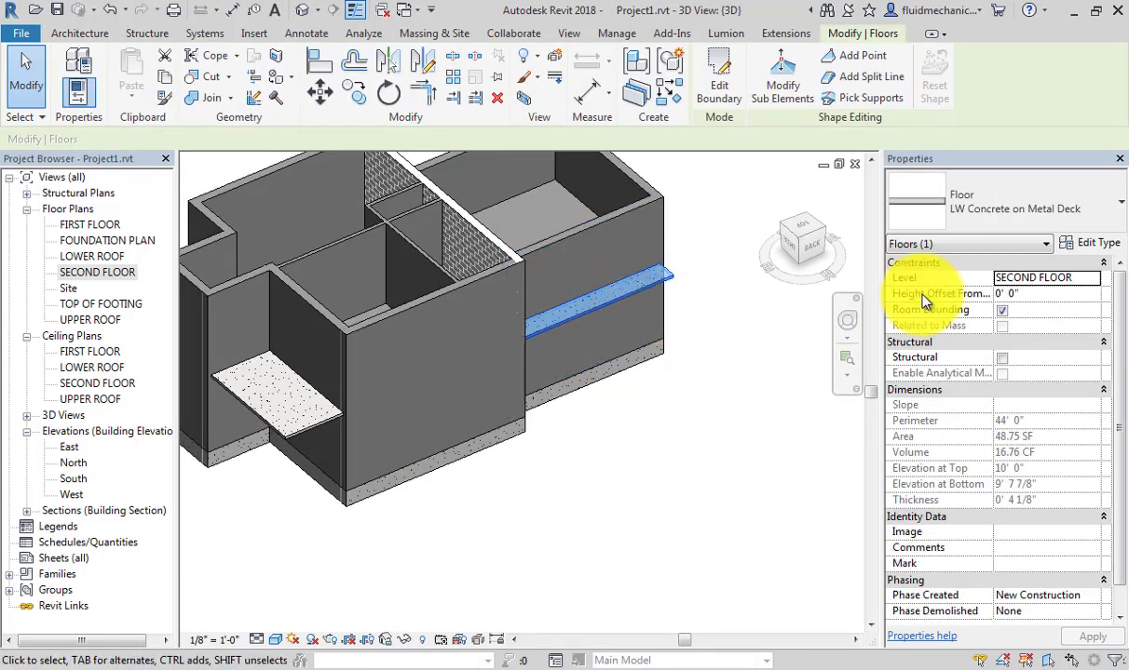
left_click(1084, 277)
left_click(1092, 278)
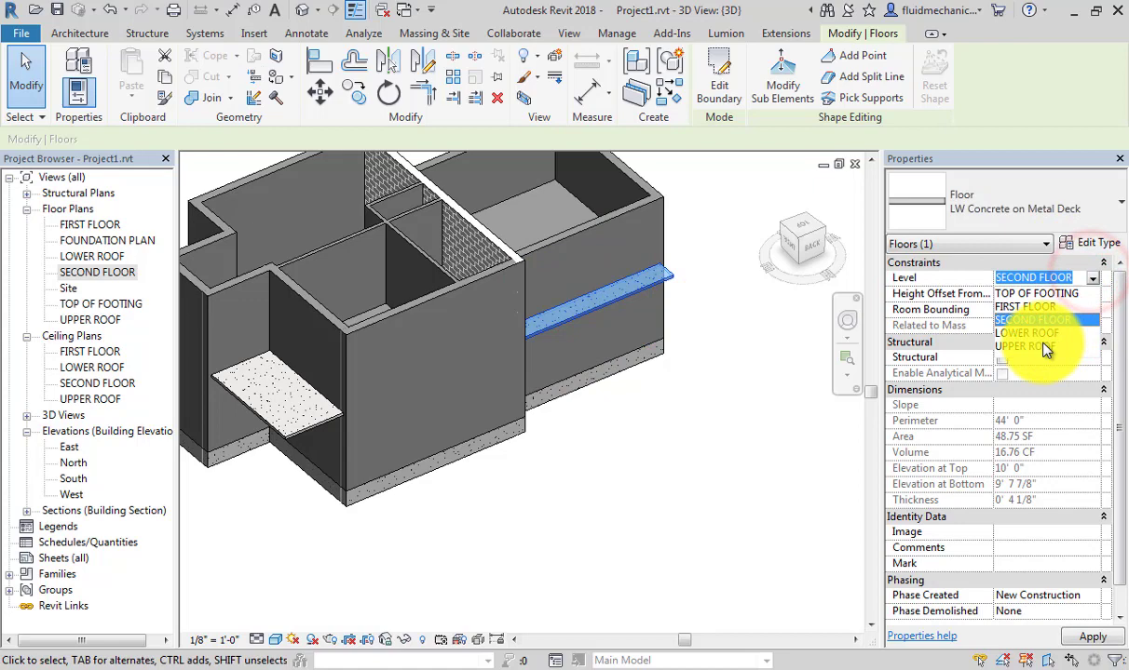
left_click(1035, 333)
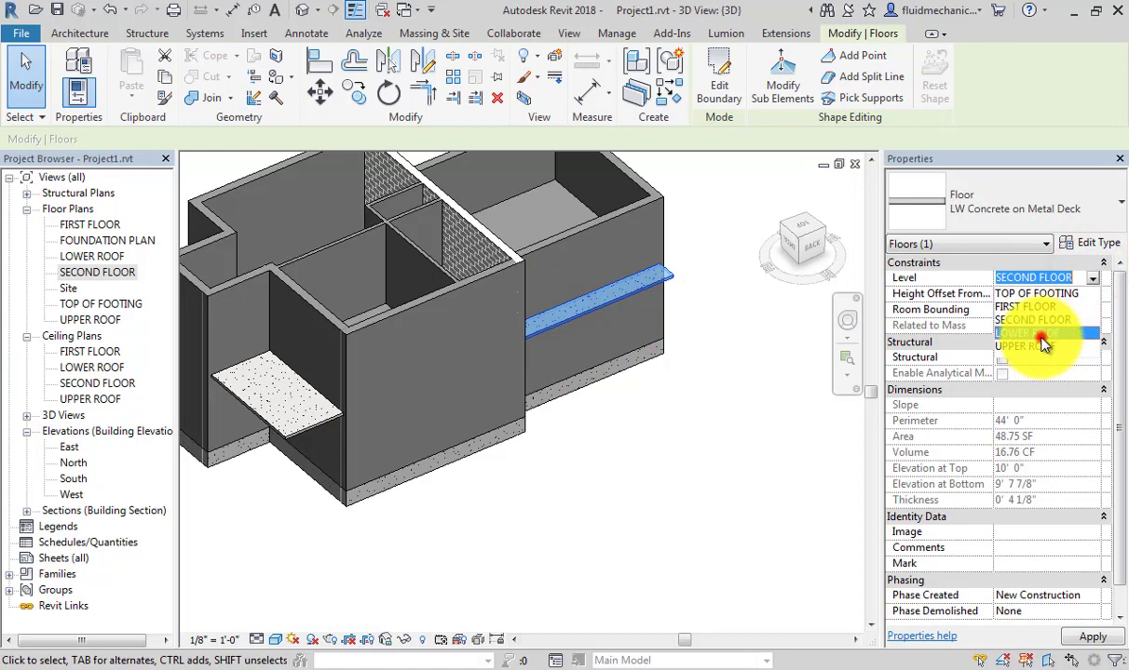
Step: Put the balcony slab back on SECOND FLOOR and orbit to view the model
left_click(1092, 278)
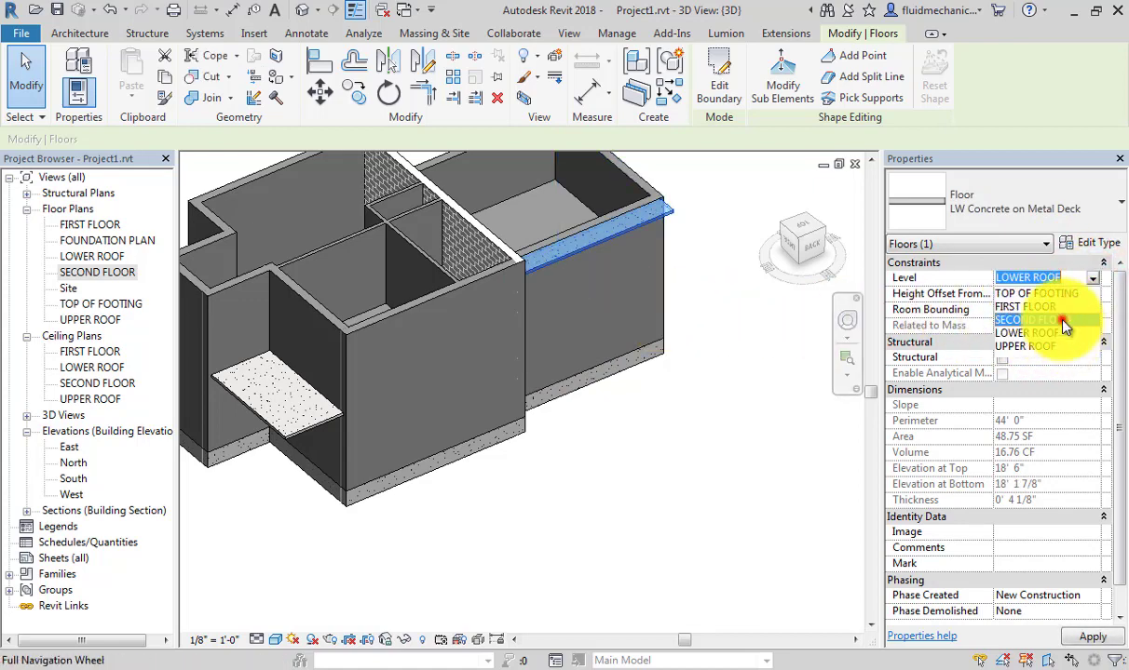
left_click(1064, 319)
left_click(660, 461)
scroll(604, 461, "down", 3)
middle_click_drag(604, 461, 411, 496, "shift")
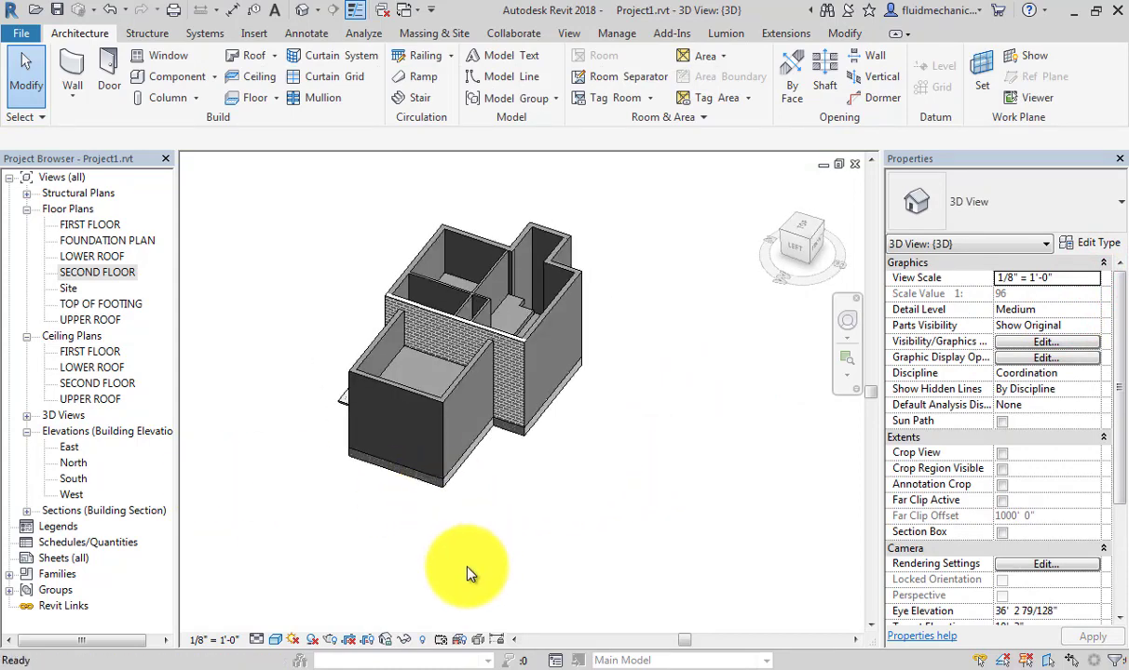
key("alt+Tab")
scroll(416, 397, "down", 10)
scroll(415, 396, "down", 20)
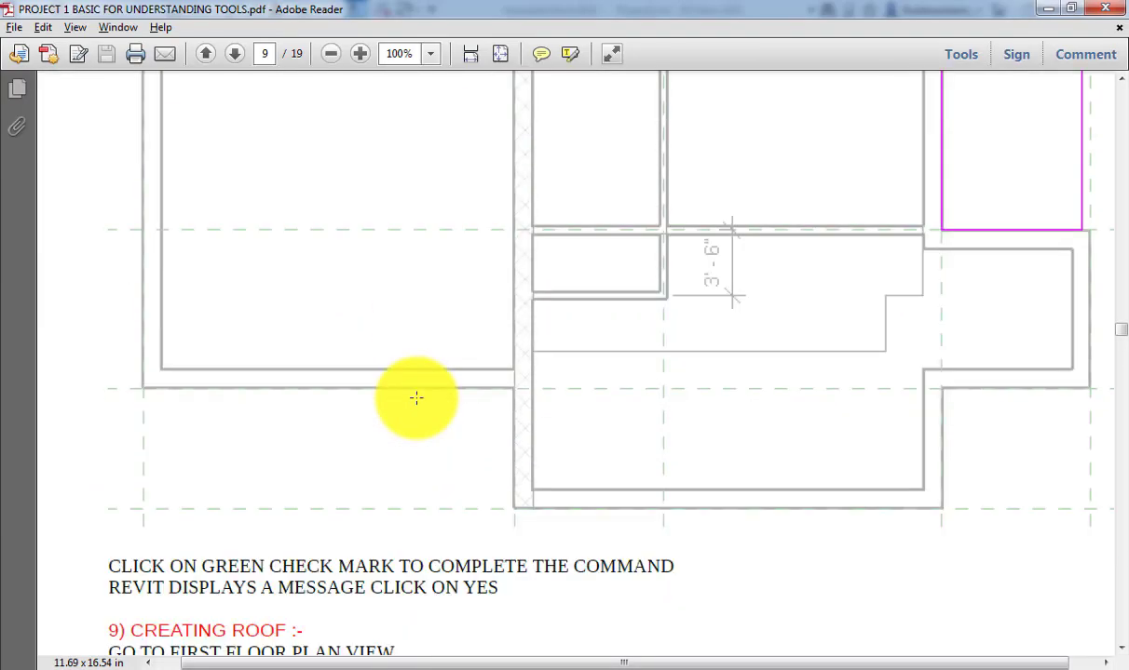
scroll(390, 365, "up", 1)
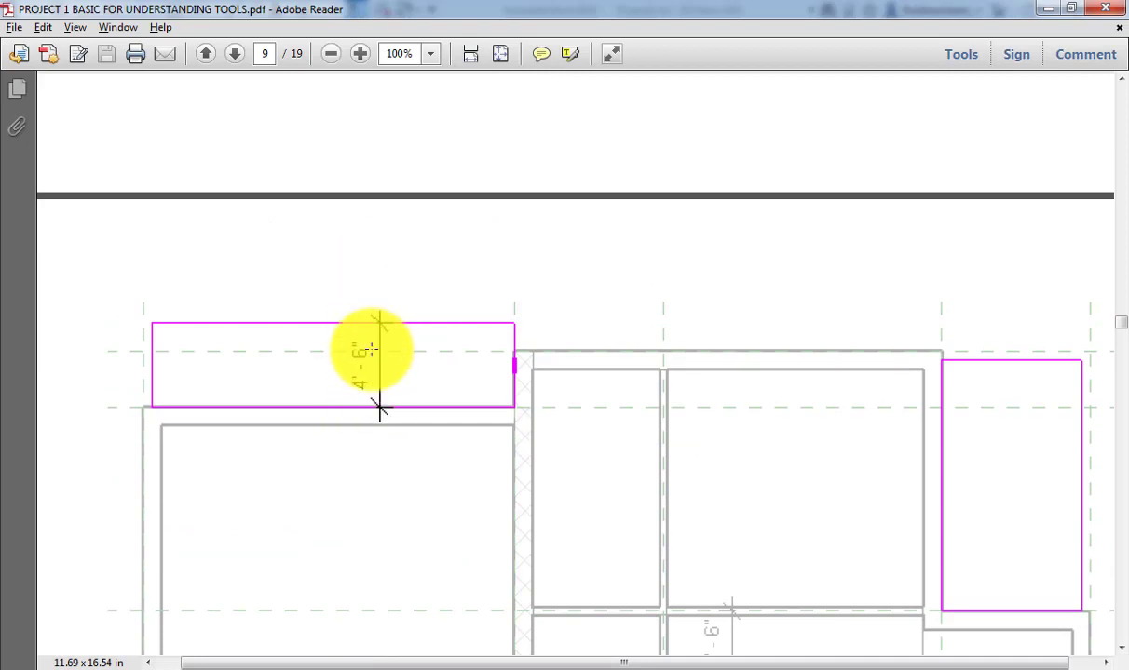
scroll(369, 349, "down", 2)
key("alt+Tab")
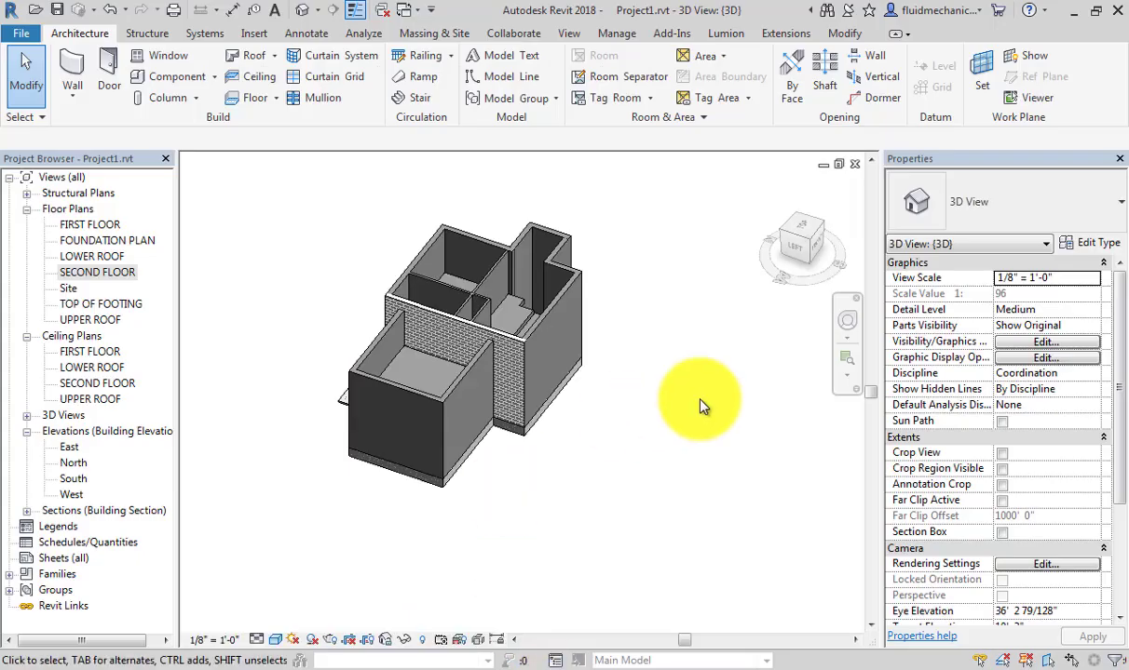
Step: On the SECOND FLOOR plan, edit the top balcony slab's boundary and select its top edge
double_click(117, 272)
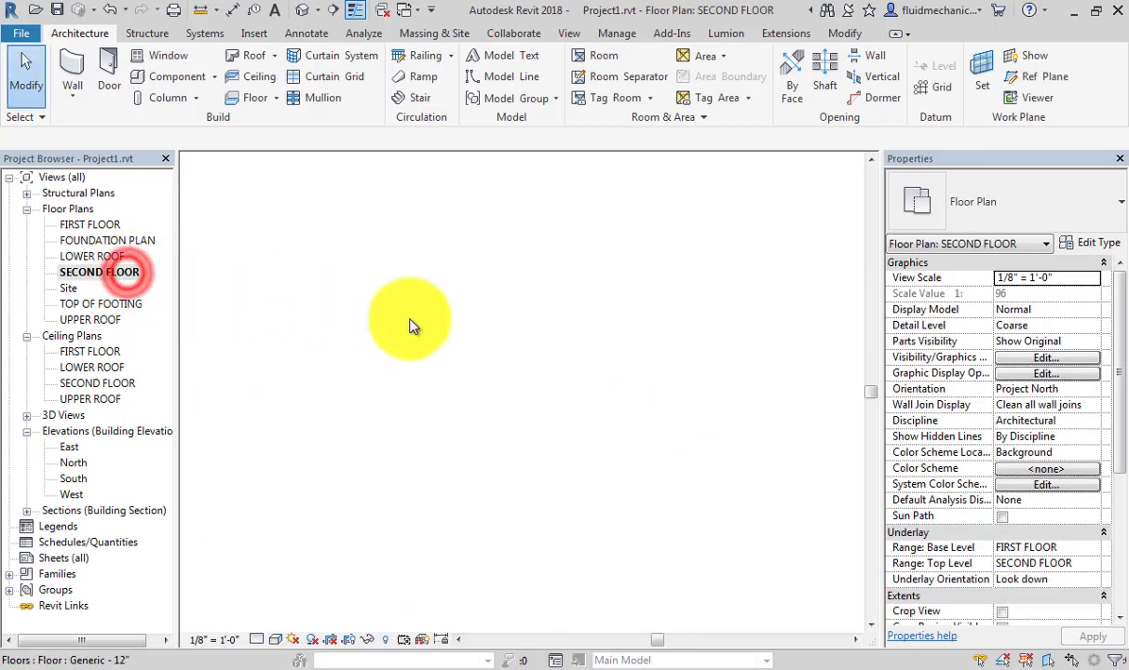
left_click(401, 307)
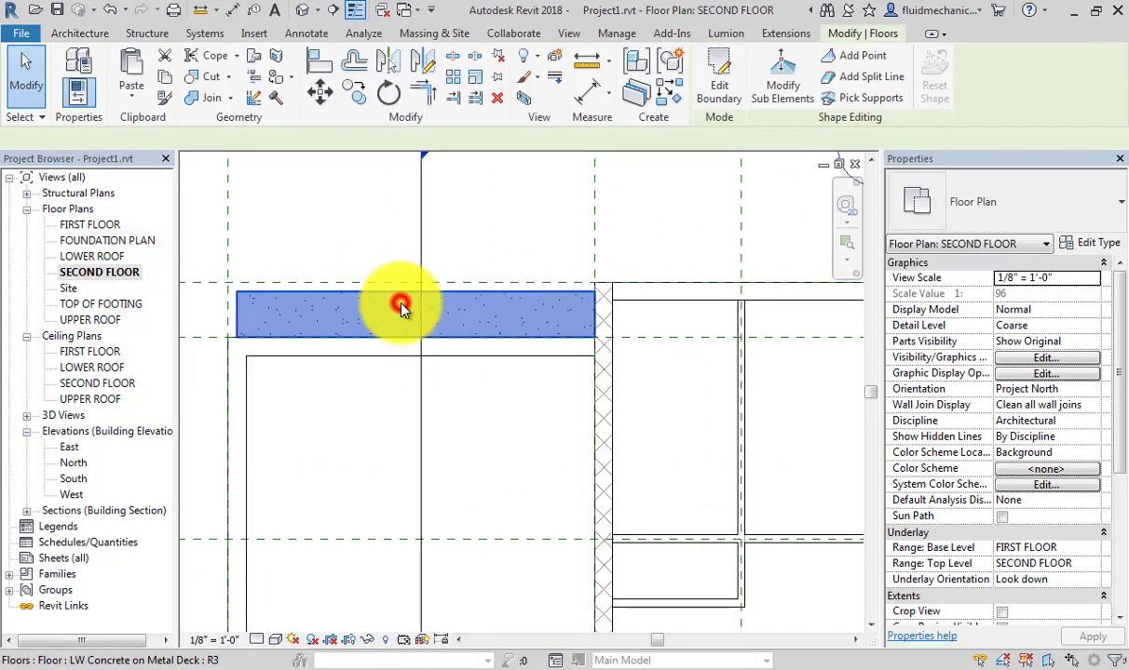
left_click(716, 89)
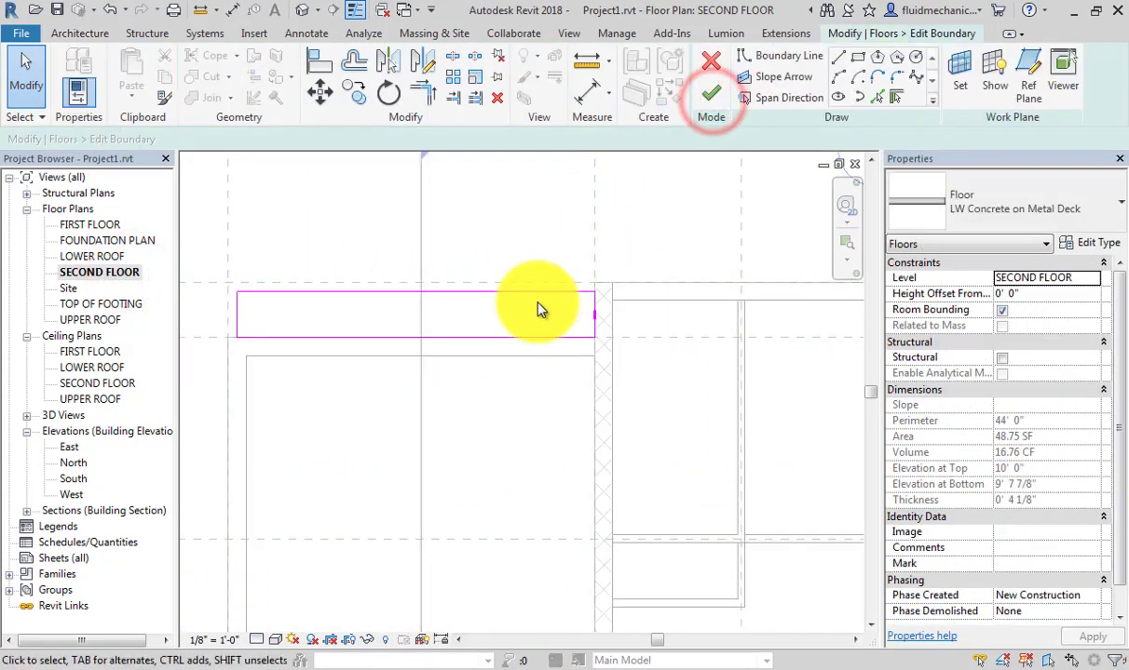
left_click(537, 293)
scroll(532, 297, "up", 3)
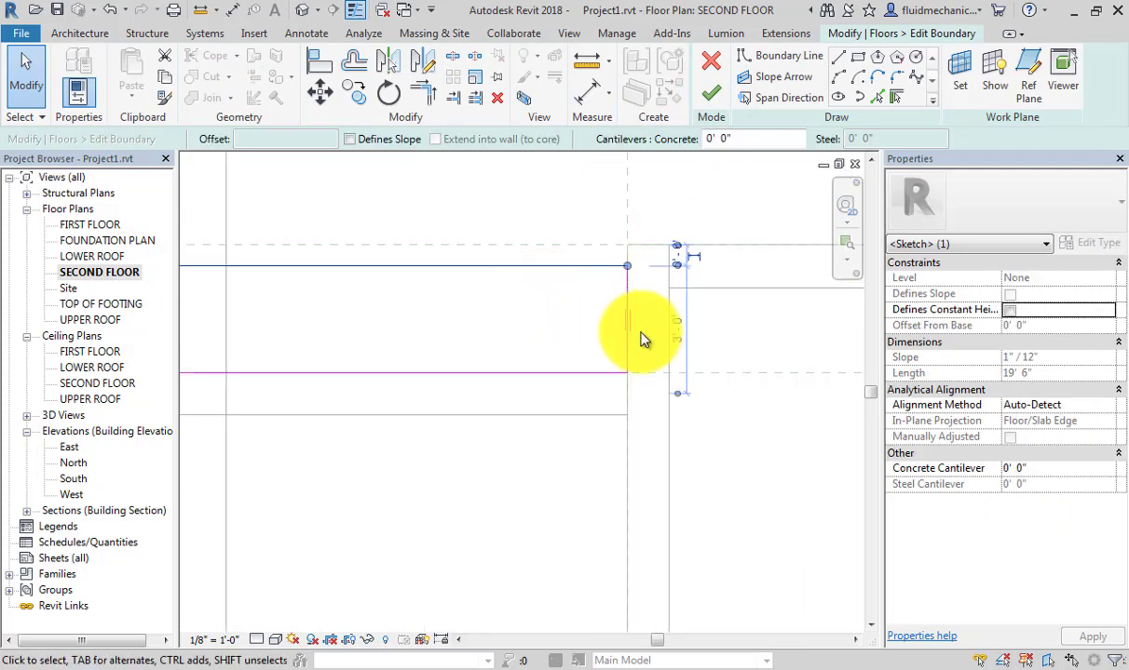
scroll(647, 337, "up", 2)
scroll(688, 419, "up", 1)
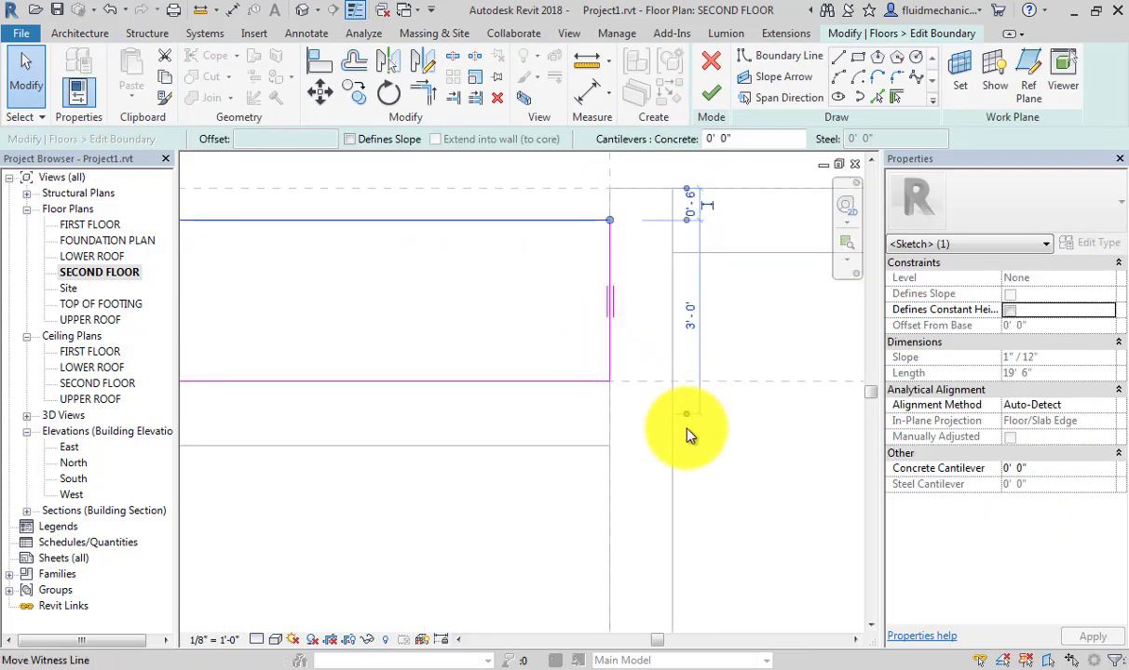
Step: Measure from the slab's bottom edge and set the depth to 4 feet
left_click(686, 412)
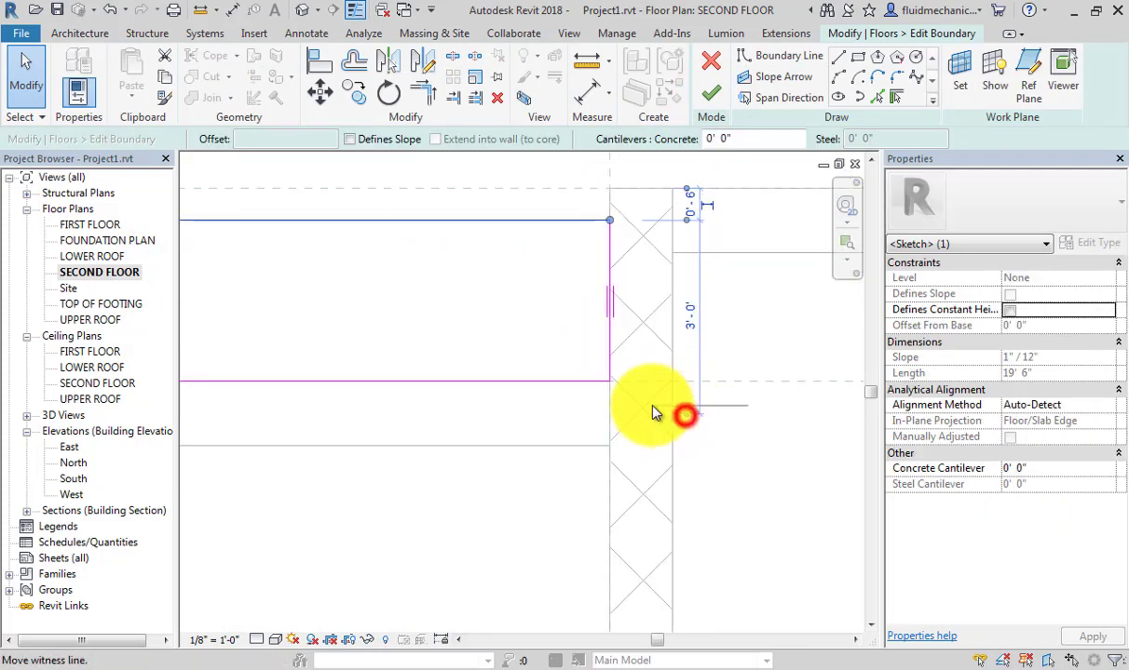
left_click(555, 384)
left_click(688, 306)
type("4")
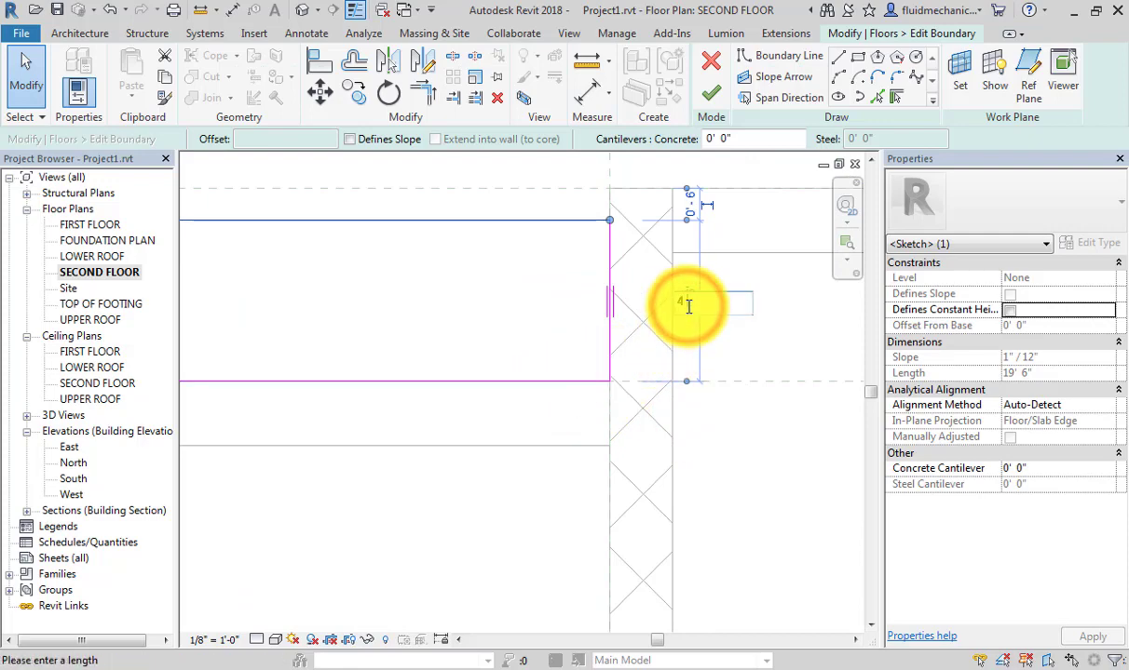
key("Return")
scroll(617, 433, "down", 3)
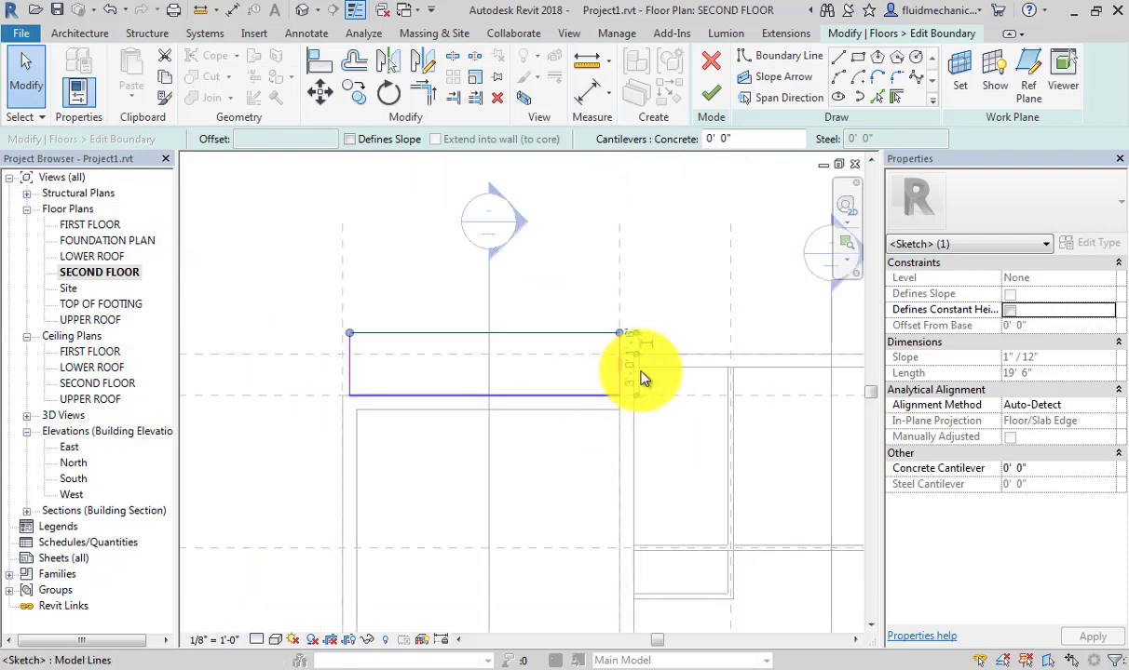
scroll(519, 332, "up", 1)
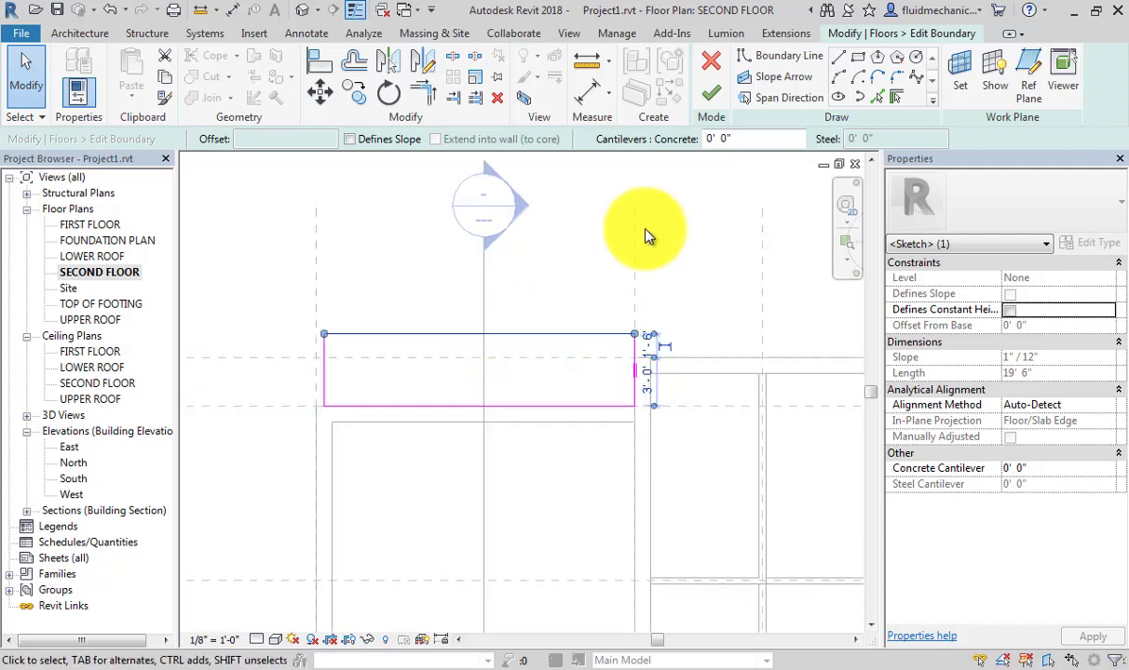
left_click(597, 225)
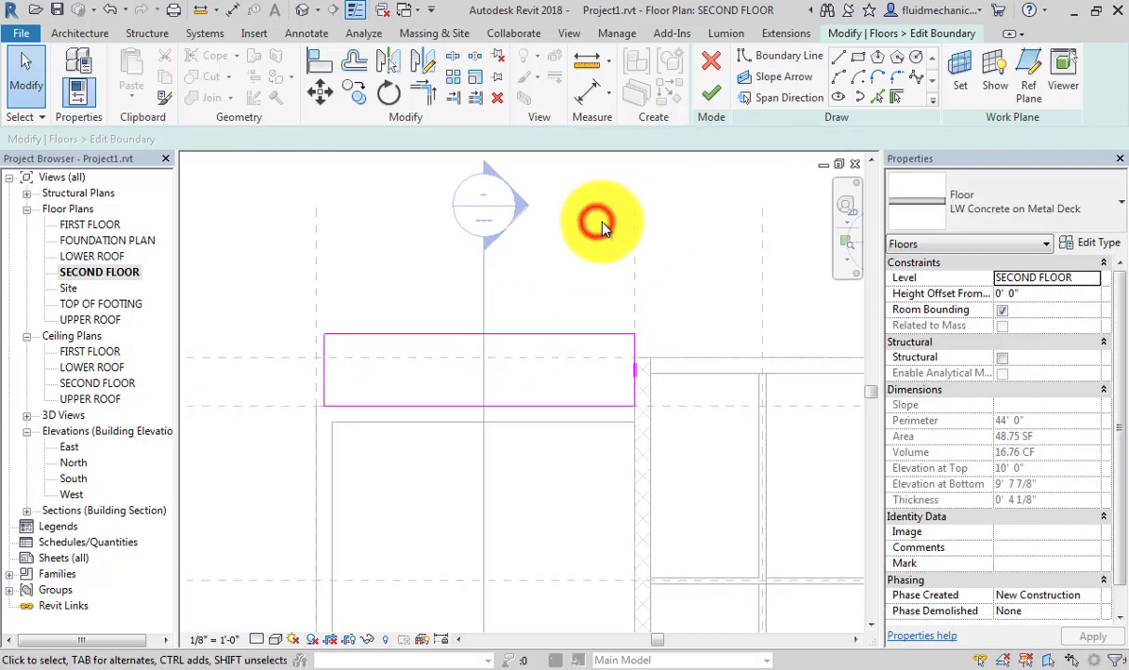
Step: Finish the boundary edit, enlarging the balcony slab to 87.75 SF, and switch to 3D
left_click(704, 104)
left_click(298, 11)
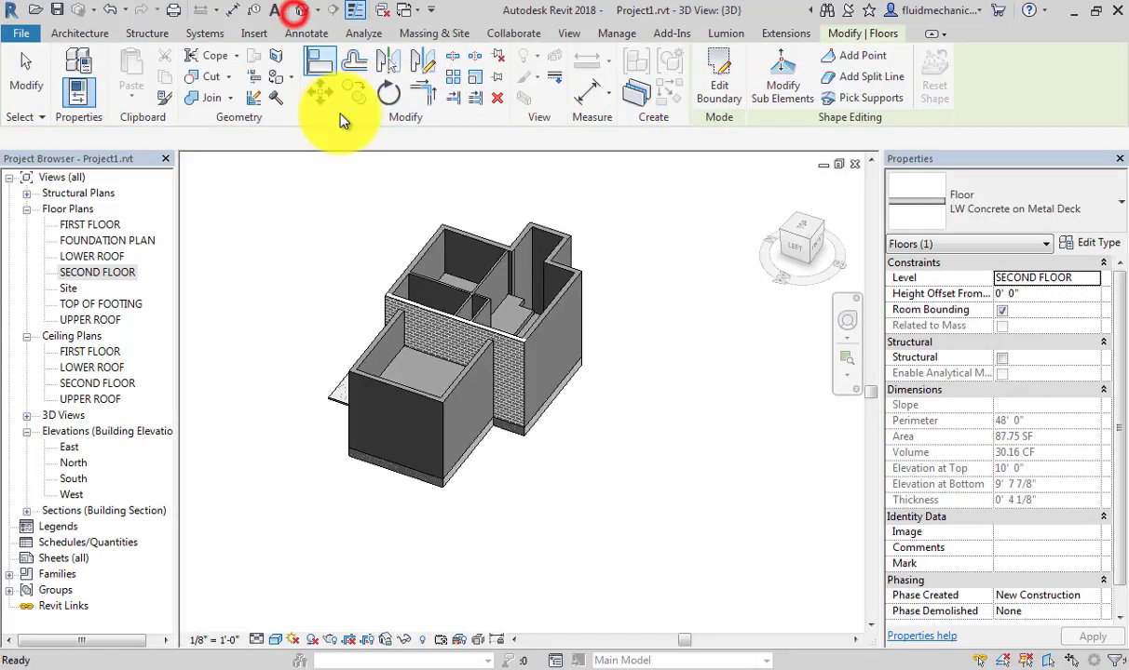
left_click(545, 461)
Step: Orbit the 3D model to check the balconies from the side, back and front
middle_click_drag(544, 461, 438, 510, "shift")
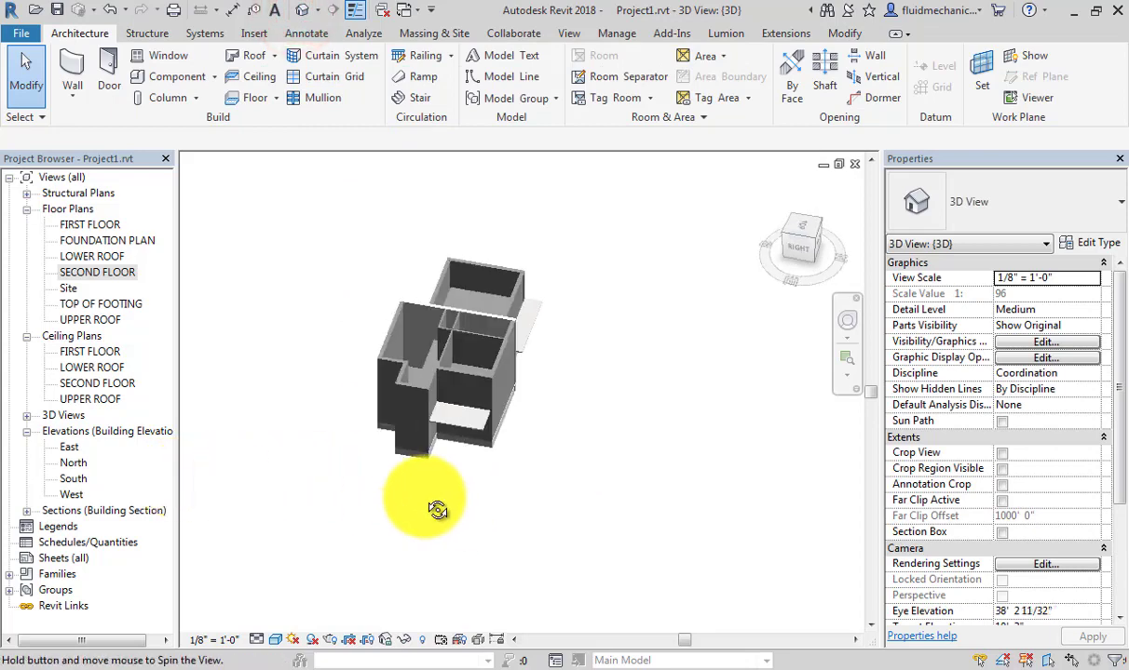
middle_click_drag(642, 423, 436, 411, "shift")
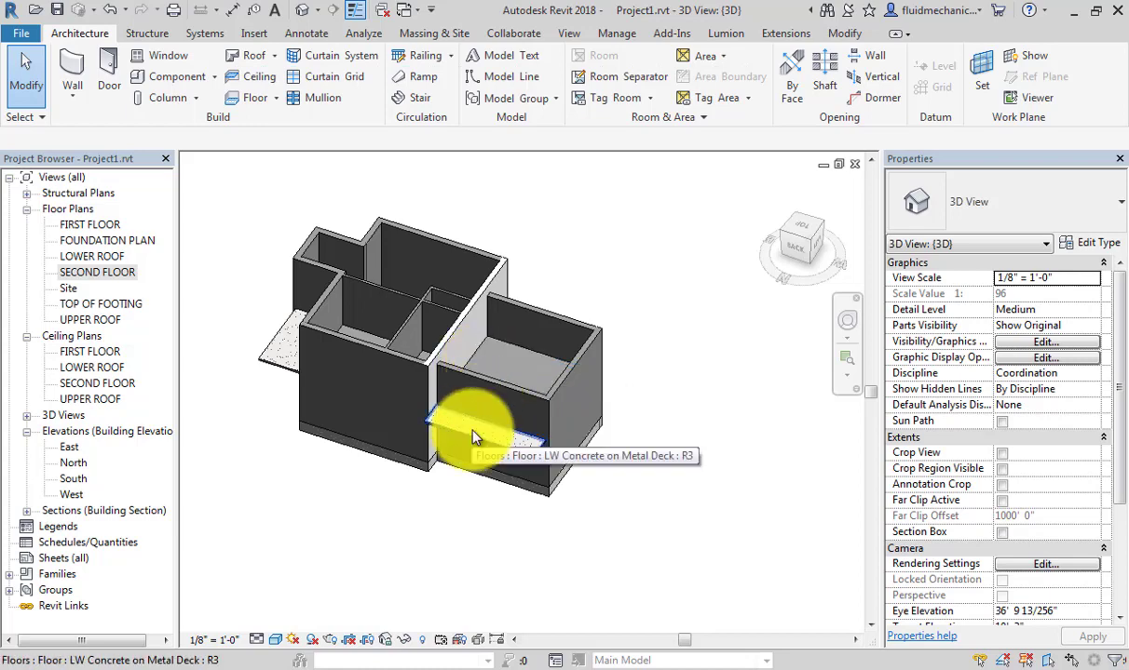
scroll(378, 257, "up", 3)
scroll(572, 496, "down", 3)
middle_click_drag(572, 495, 375, 499, "shift")
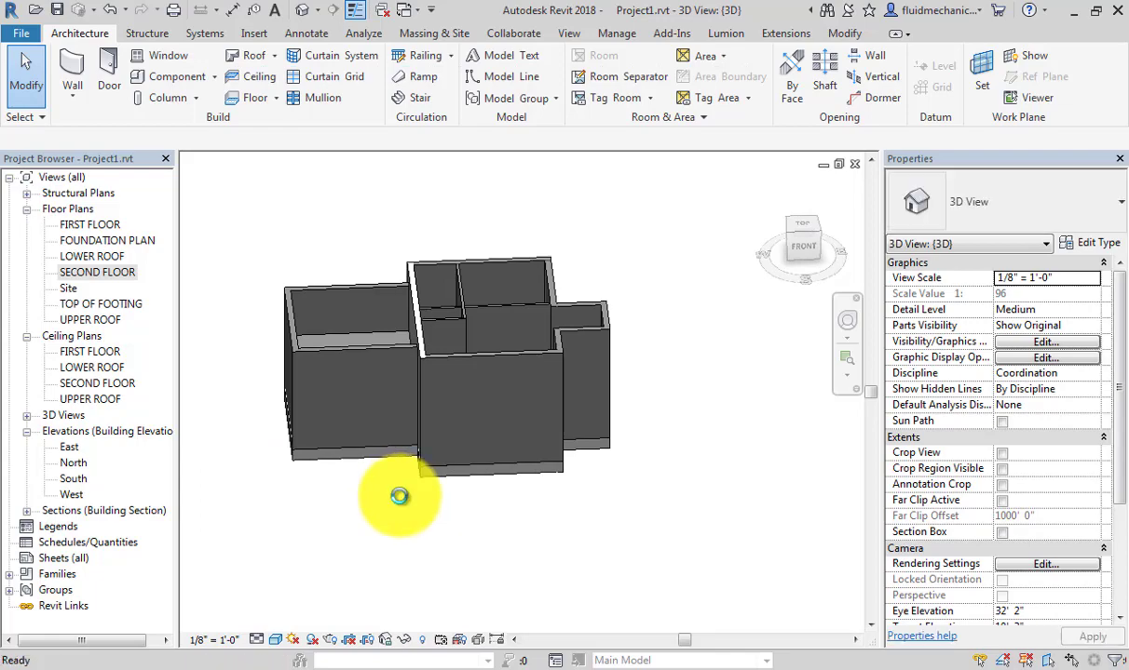